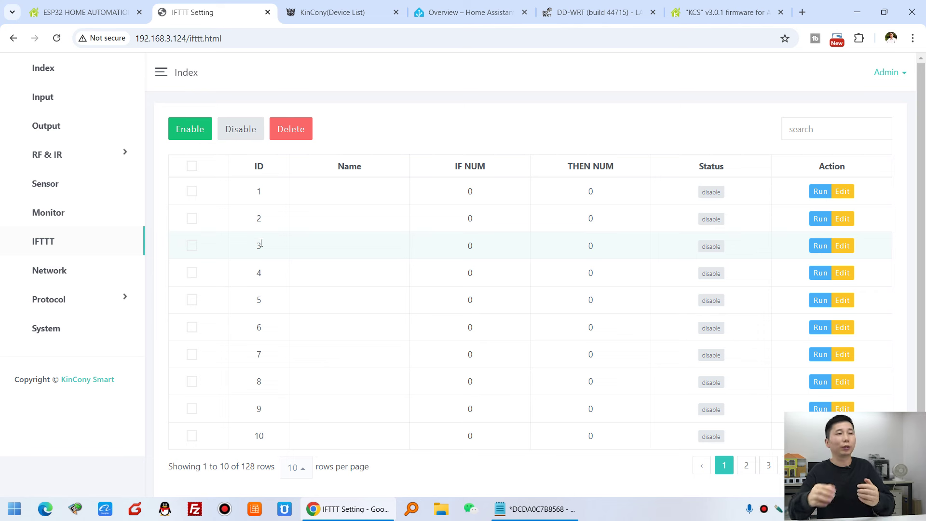
Open IFTTT rule 1's edit form and scroll through its empty name, IF and THEN sections.
{"action": "left_click", "coordinate": [842, 191]}
{"action": "scroll", "coordinate": [597, 341], "scroll_direction": "down", "scroll_amount": 2}
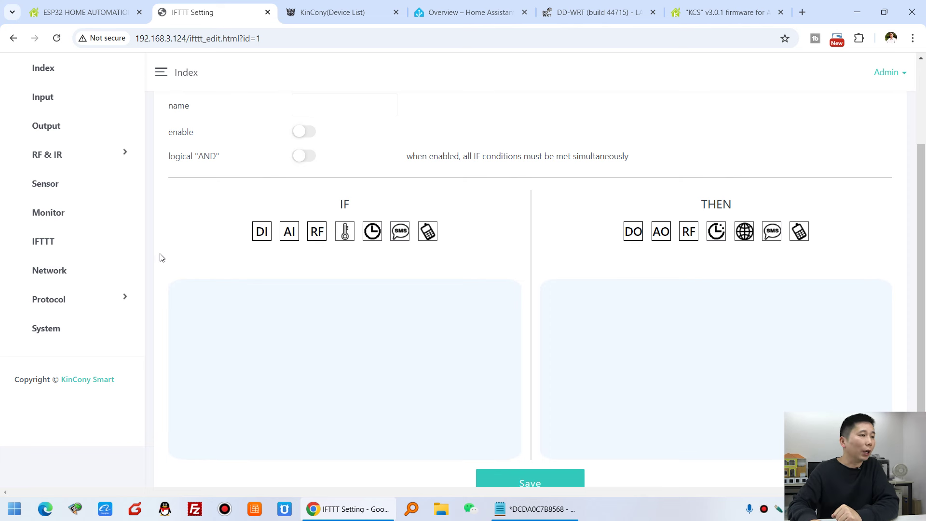
Look over the Network settings page from top to bottom.
{"action": "left_click", "coordinate": [60, 275]}
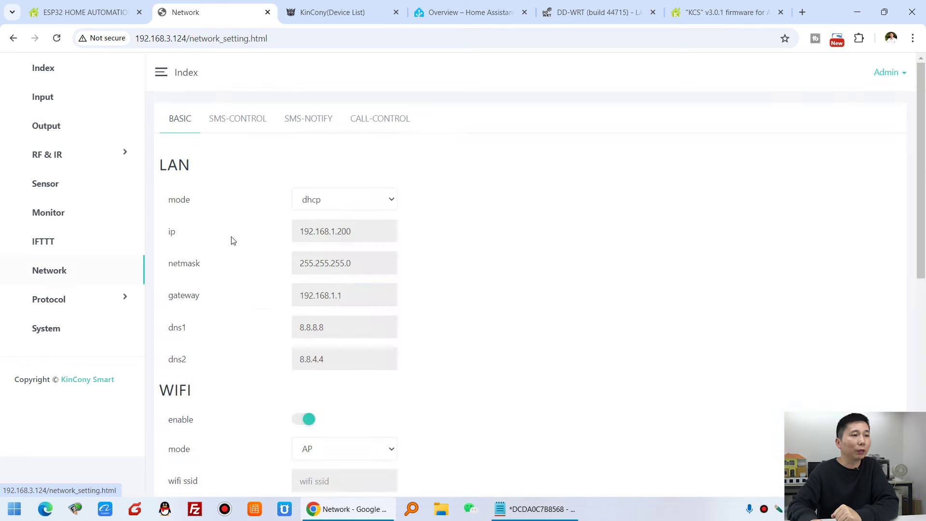
{"action": "scroll", "coordinate": [469, 265], "scroll_direction": "down", "scroll_amount": 2}
{"action": "scroll", "coordinate": [262, 187], "scroll_direction": "up", "scroll_amount": 1}
{"action": "left_click_drag", "start_coordinate": [159, 105], "coordinate": [196, 108]}
{"action": "left_click", "coordinate": [231, 209]}
{"action": "scroll", "coordinate": [205, 359], "scroll_direction": "down", "scroll_amount": 3}
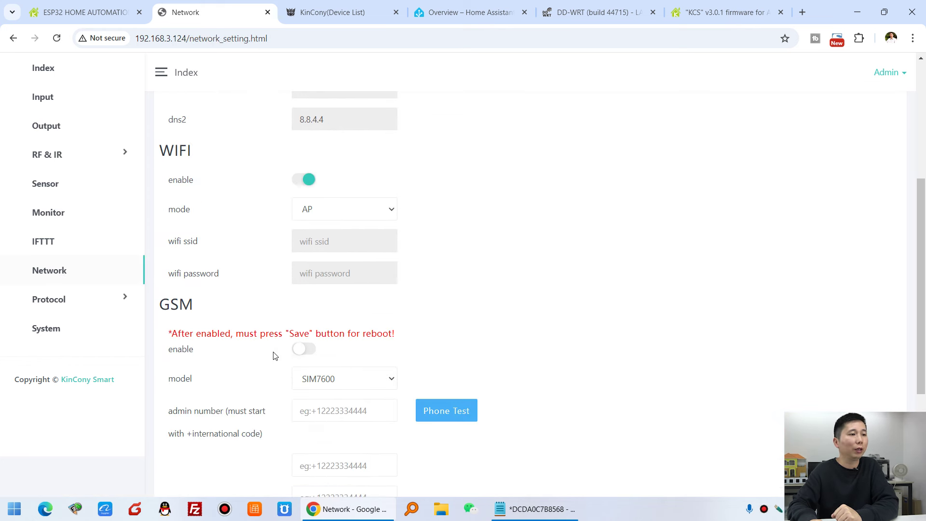
{"action": "scroll", "coordinate": [274, 344], "scroll_direction": "down", "scroll_amount": 2}
{"action": "scroll", "coordinate": [272, 329], "scroll_direction": "down", "scroll_amount": 1}
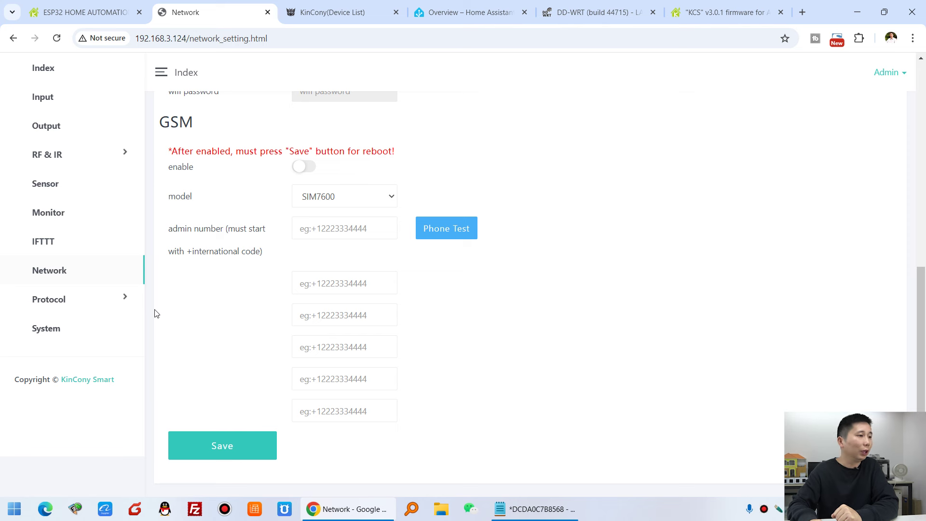
Expand the Protocol and HomeKit groups and bring up the Protocol General settings.
{"action": "left_click", "coordinate": [72, 308]}
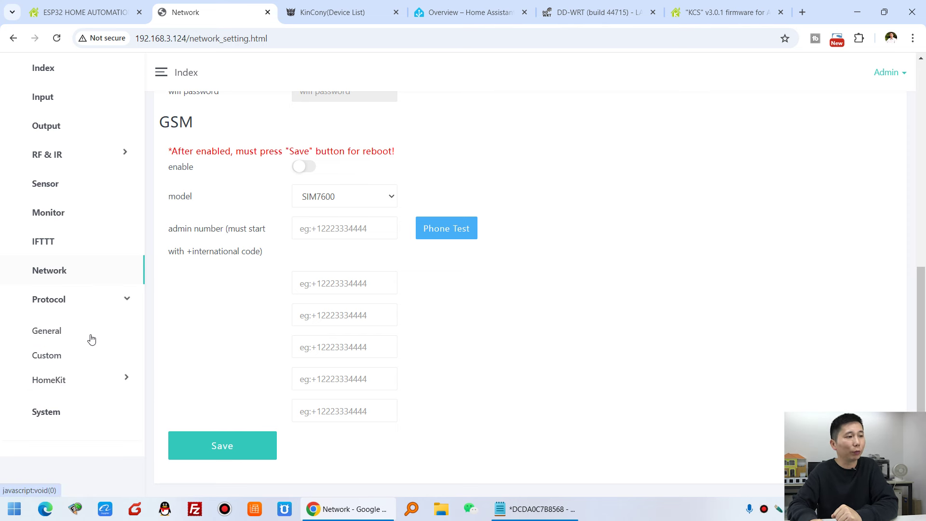
{"action": "left_click", "coordinate": [79, 383]}
{"action": "scroll", "coordinate": [89, 355], "scroll_direction": "down", "scroll_amount": 3}
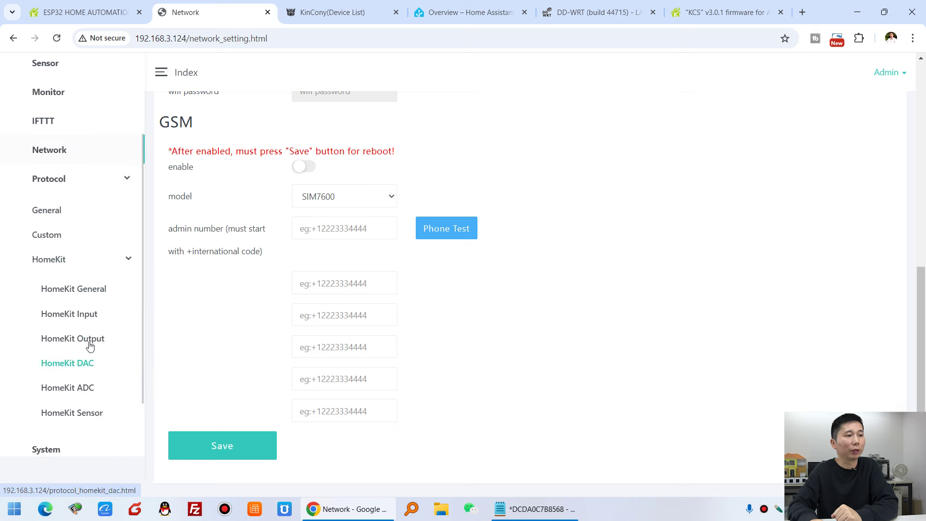
{"action": "left_click", "coordinate": [57, 214]}
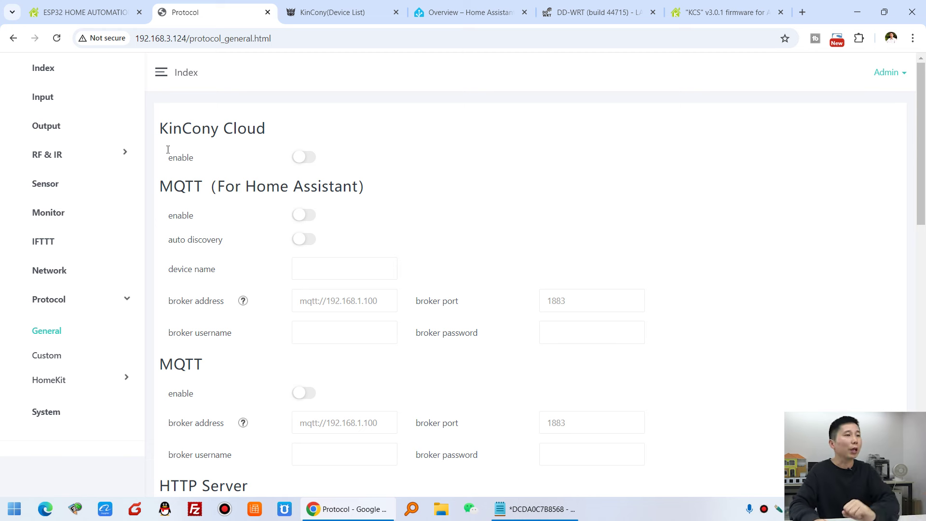
Turn on the KinCony Cloud connection and save the protocol settings.
{"action": "left_click_drag", "start_coordinate": [171, 128], "coordinate": [288, 132]}
{"action": "left_click", "coordinate": [295, 130]}
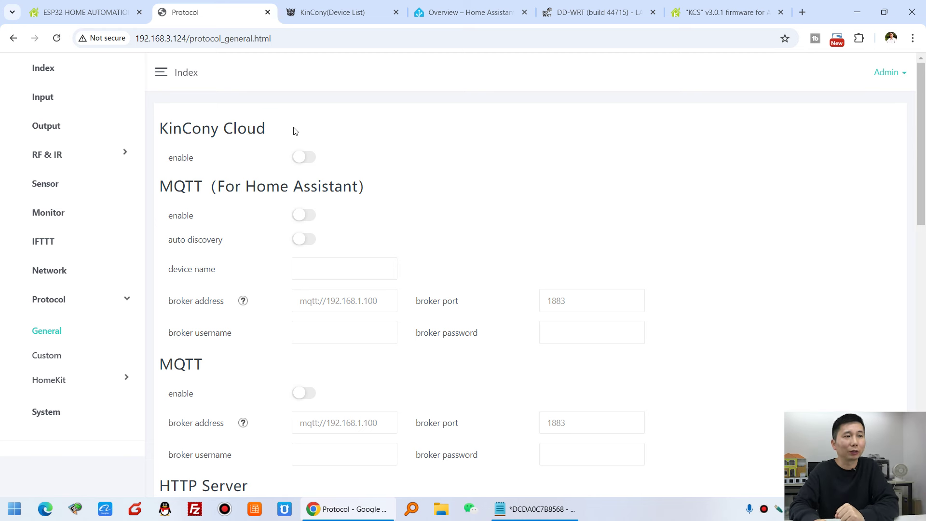
{"action": "left_click", "coordinate": [307, 157]}
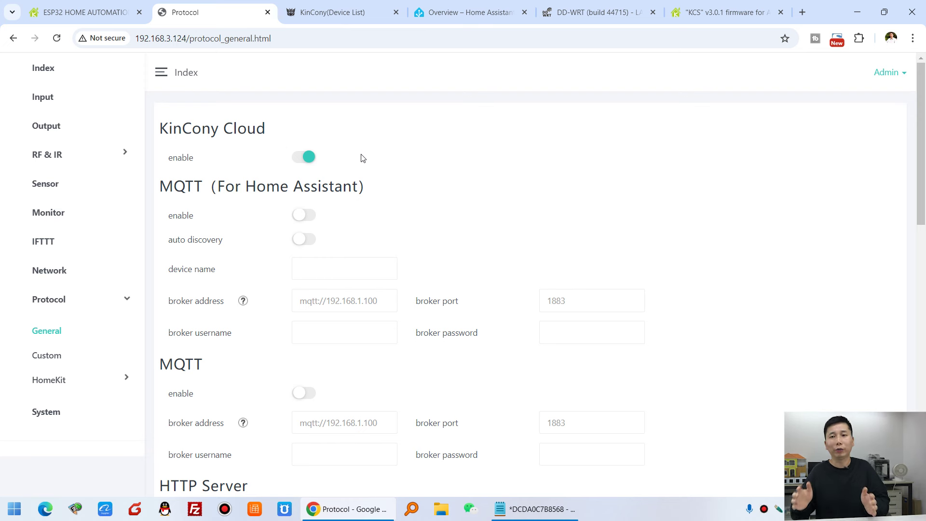
{"action": "scroll", "coordinate": [545, 193], "scroll_direction": "down", "scroll_amount": 15}
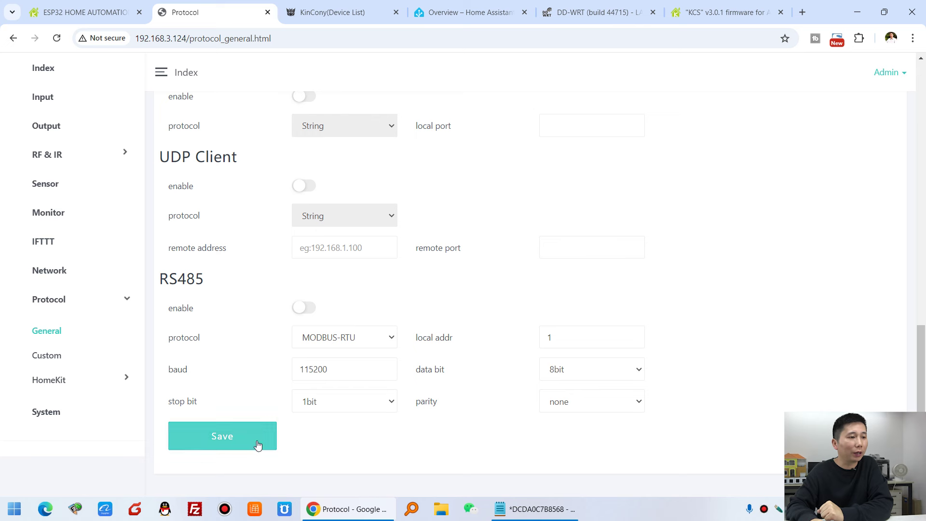
{"action": "left_click", "coordinate": [253, 440]}
Dismiss the save message, reload the page, and go to the Monitor page.
{"action": "left_click", "coordinate": [566, 112]}
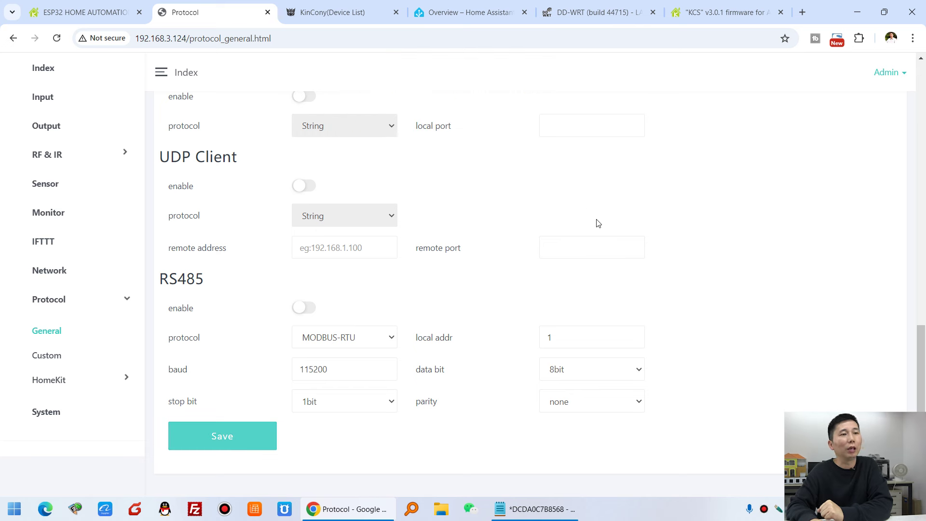
{"action": "scroll", "coordinate": [572, 237], "scroll_direction": "up", "scroll_amount": 15}
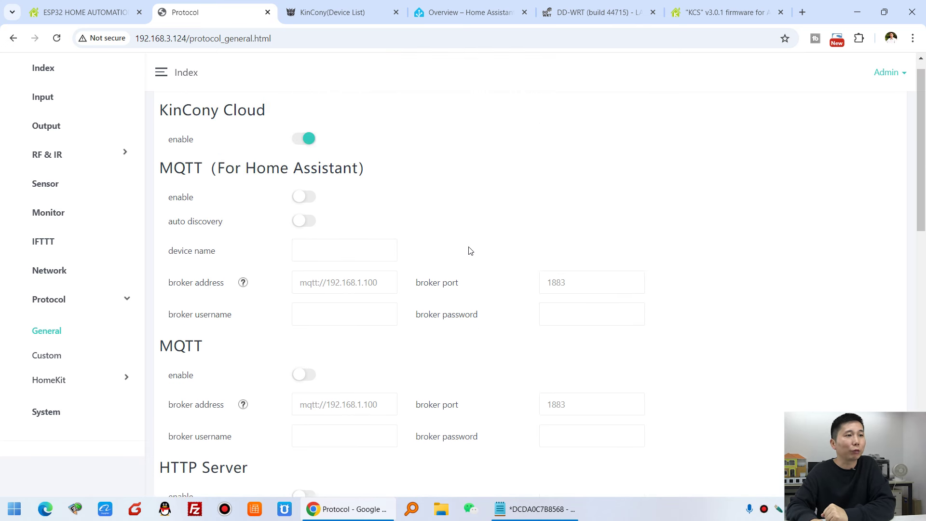
{"action": "key", "text": "F5"}
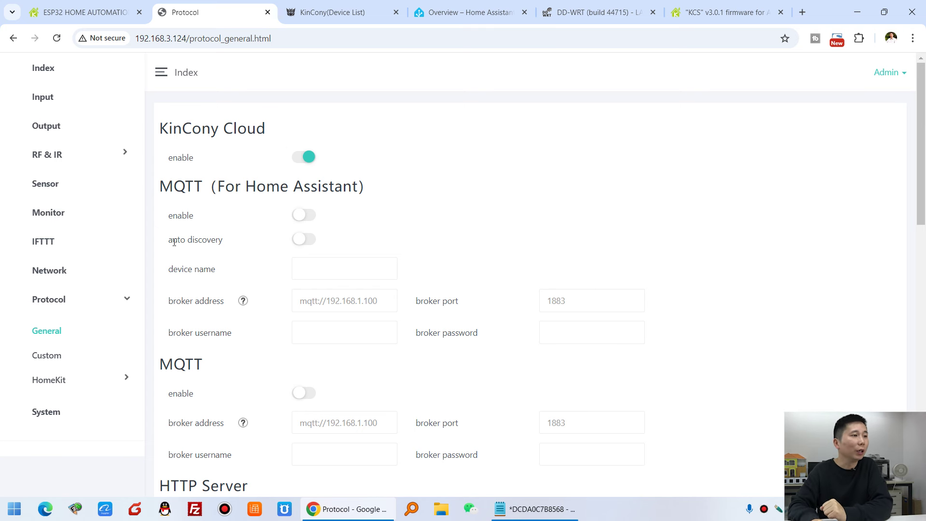
{"action": "left_click", "coordinate": [58, 220]}
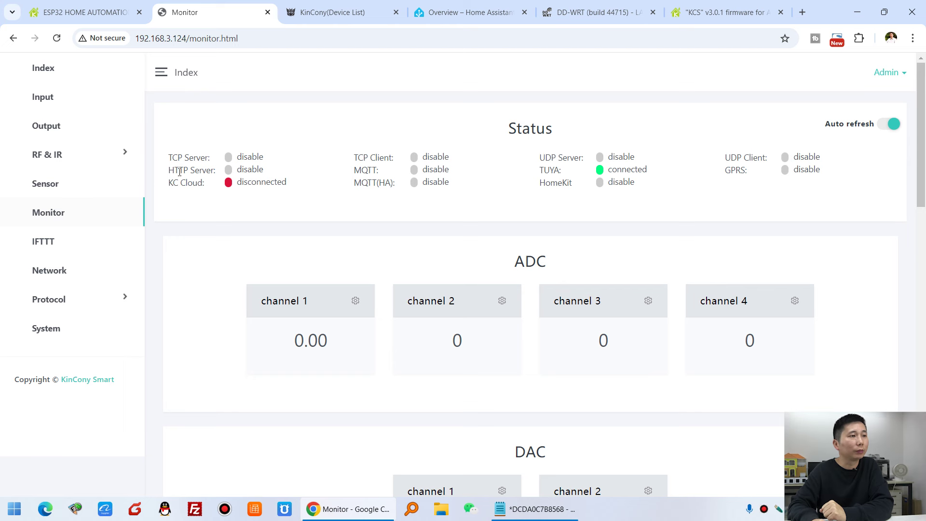
Refresh the Monitor until KC Cloud reads connected, highlighting the KC Cloud and TUYA statuses.
{"action": "left_click", "coordinate": [57, 39]}
{"action": "left_click", "coordinate": [57, 38]}
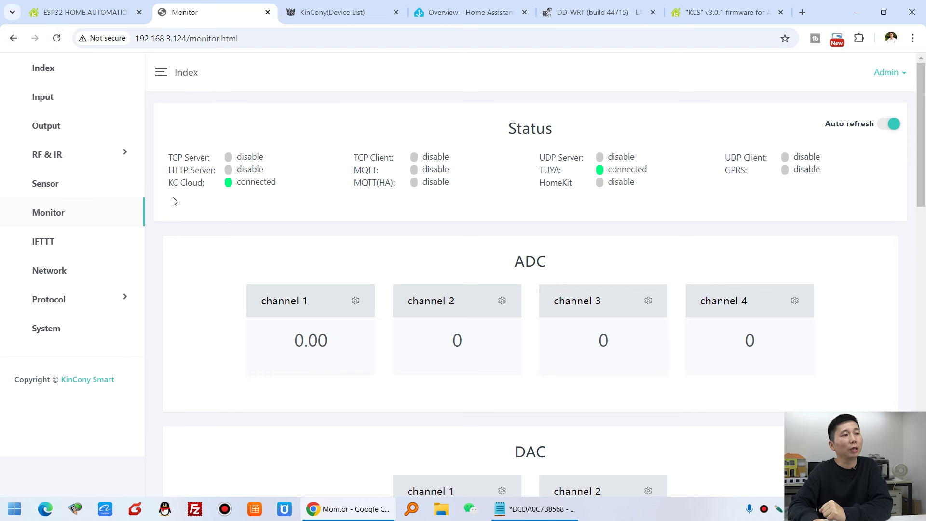
{"action": "left_click_drag", "start_coordinate": [171, 183], "coordinate": [275, 184]}
{"action": "left_click", "coordinate": [283, 188]}
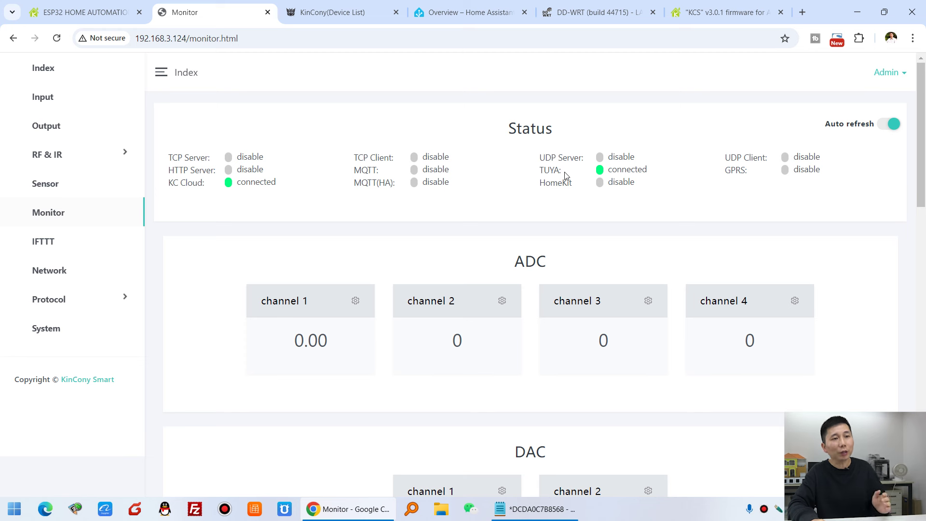
{"action": "left_click_drag", "start_coordinate": [539, 169], "coordinate": [570, 172]}
{"action": "left_click_drag", "start_coordinate": [661, 173], "coordinate": [609, 170]}
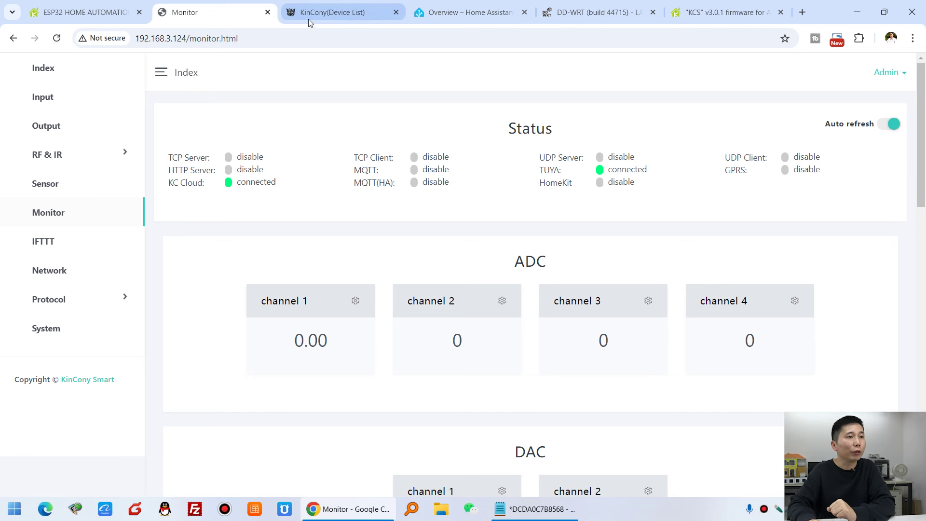
Check the KinCony Cloud device list's web address, then return to the board's monitor.
{"action": "left_click", "coordinate": [340, 14]}
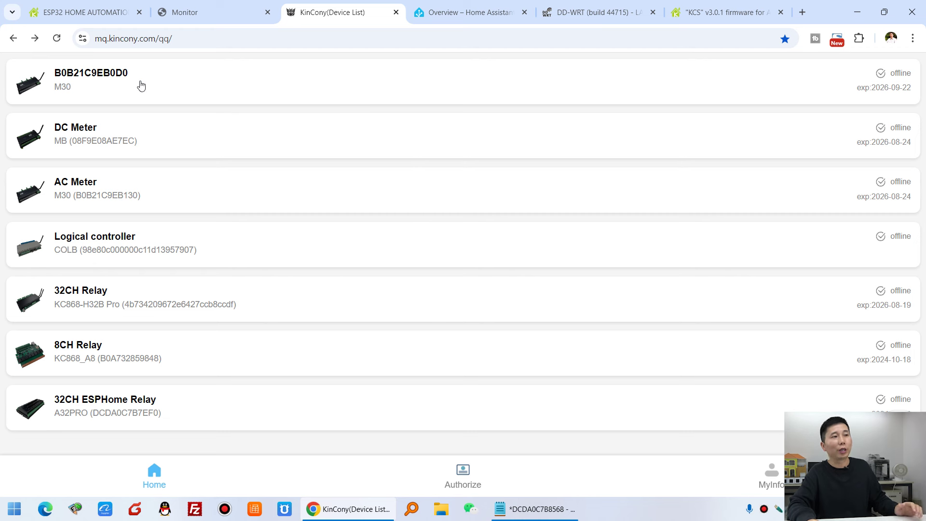
{"action": "left_click", "coordinate": [193, 41]}
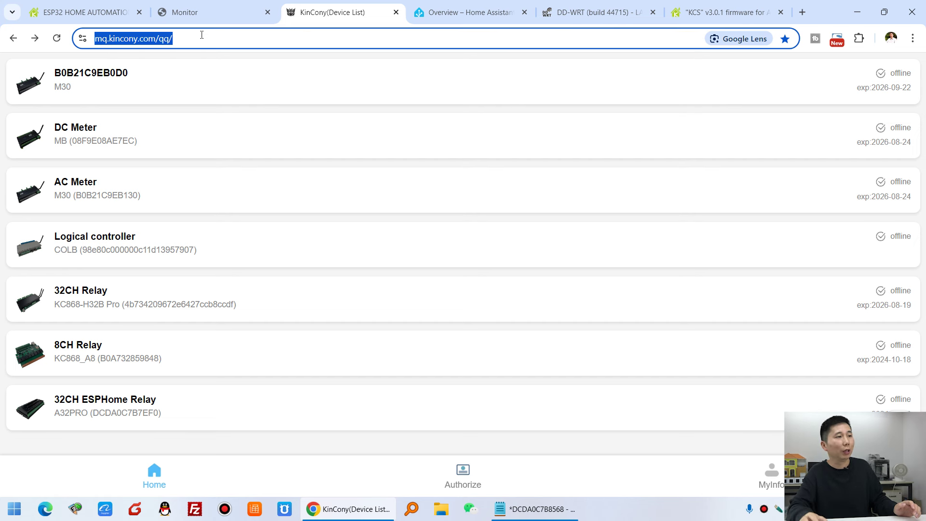
{"action": "left_click", "coordinate": [212, 11]}
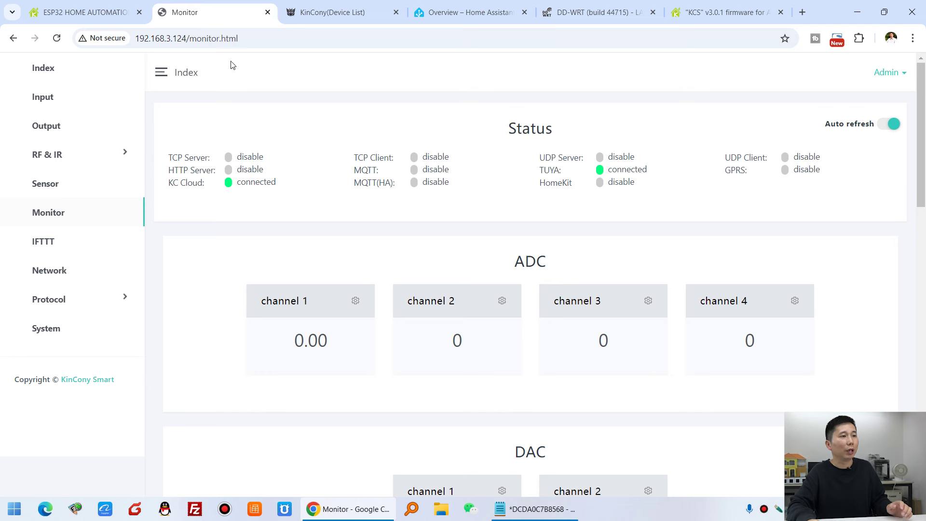
Copy the board's Serial Number from the Index overview and return to the cloud device list.
{"action": "left_click", "coordinate": [46, 73]}
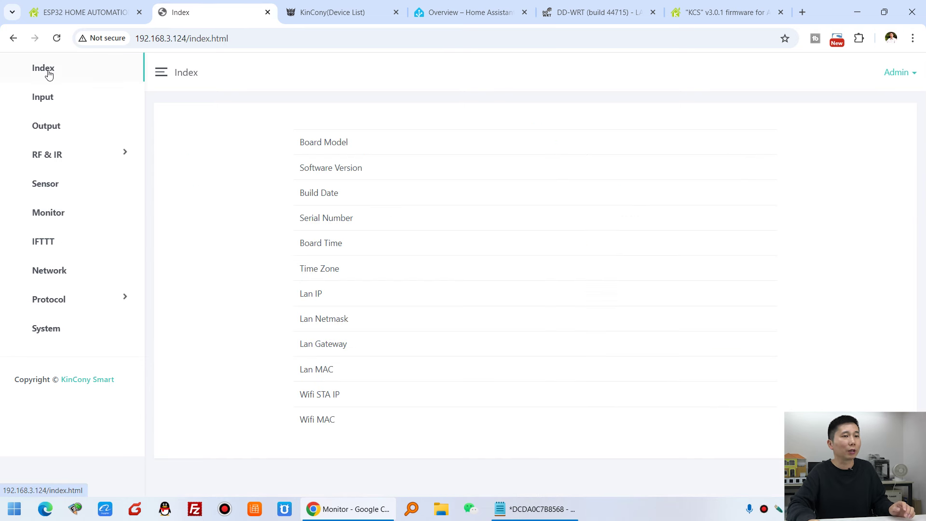
{"action": "left_click_drag", "start_coordinate": [300, 220], "coordinate": [405, 228]}
{"action": "left_click_drag", "start_coordinate": [540, 219], "coordinate": [611, 227]}
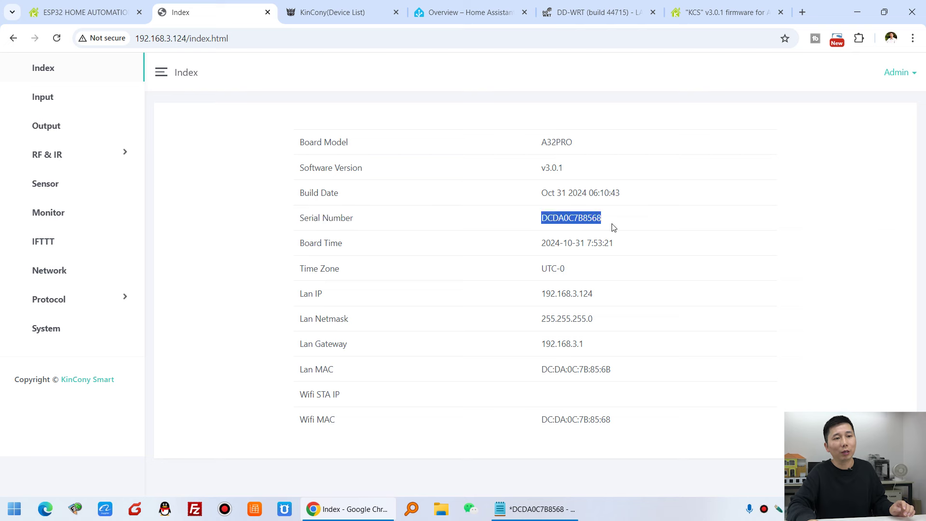
{"action": "right_click", "coordinate": [584, 218]}
{"action": "left_click", "coordinate": [619, 231]}
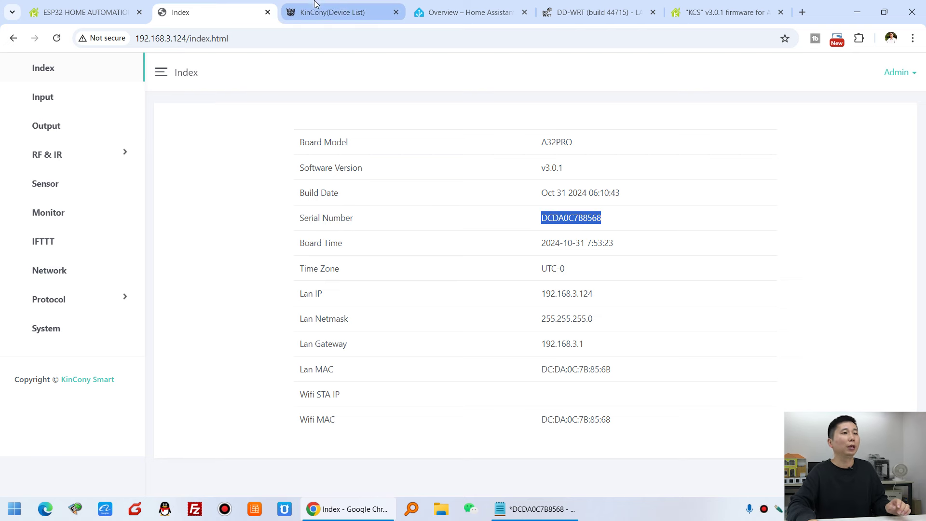
{"action": "left_click", "coordinate": [343, 10]}
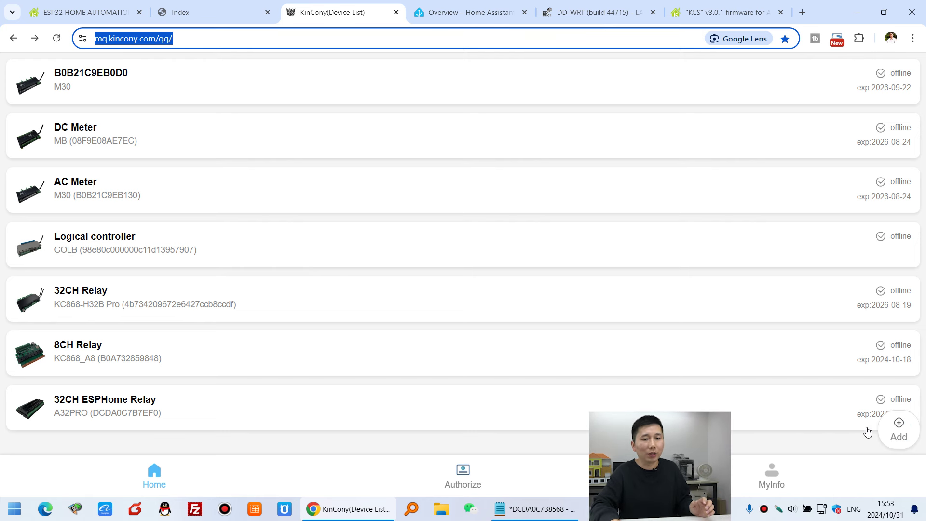
Add a new device by pasting the board's serial number into the Devie SN field.
{"action": "left_click", "coordinate": [910, 434]}
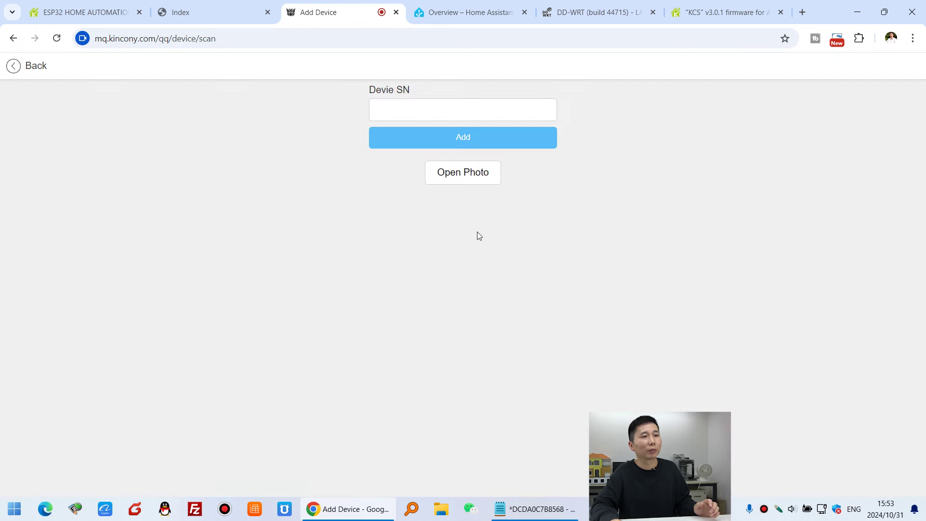
{"action": "left_click", "coordinate": [415, 106]}
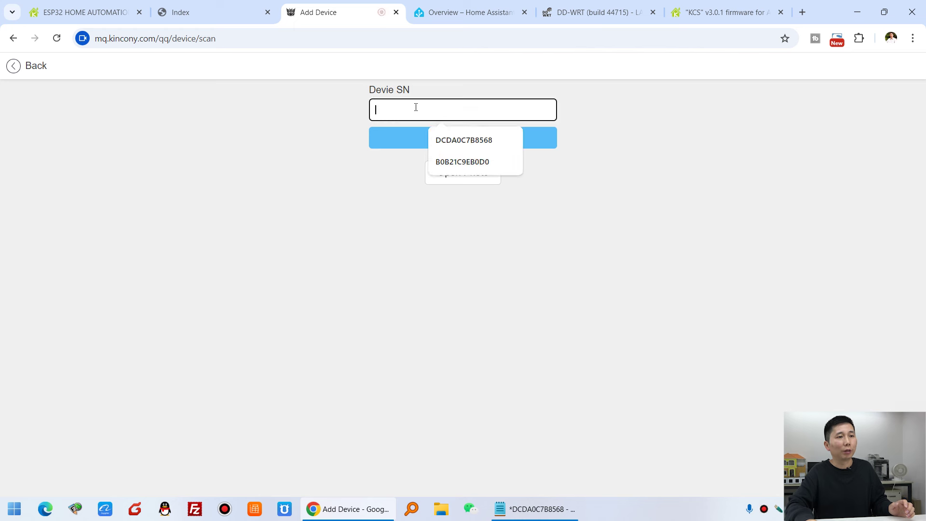
{"action": "right_click", "coordinate": [415, 107]}
{"action": "left_click", "coordinate": [454, 225]}
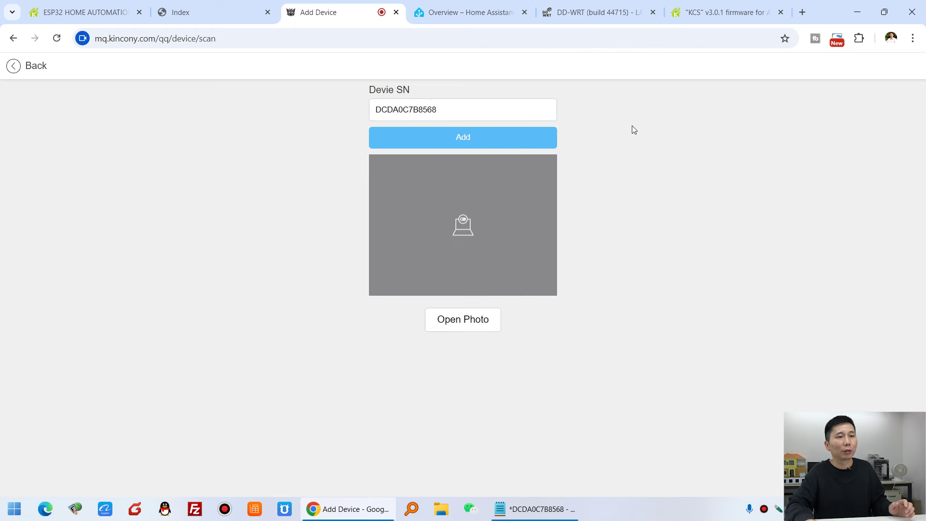
{"action": "left_click", "coordinate": [501, 142]}
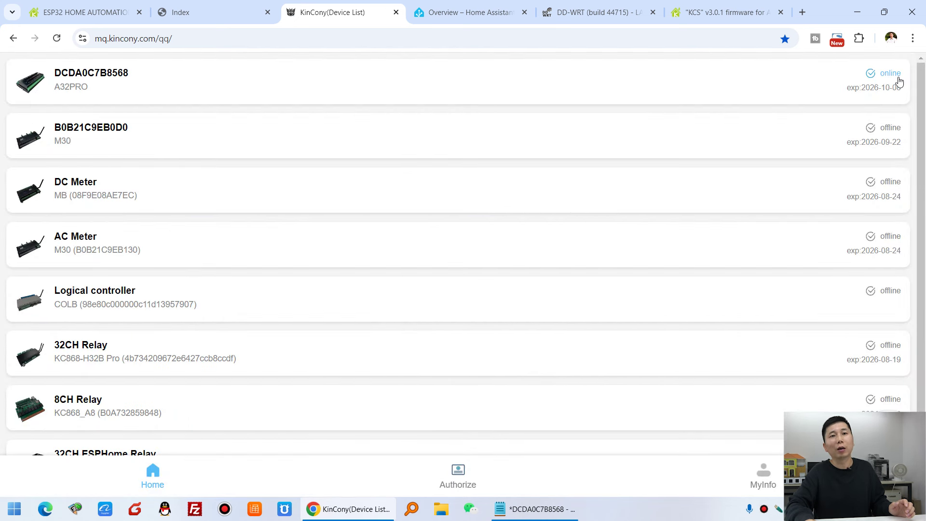
{"action": "left_click", "coordinate": [145, 84]}
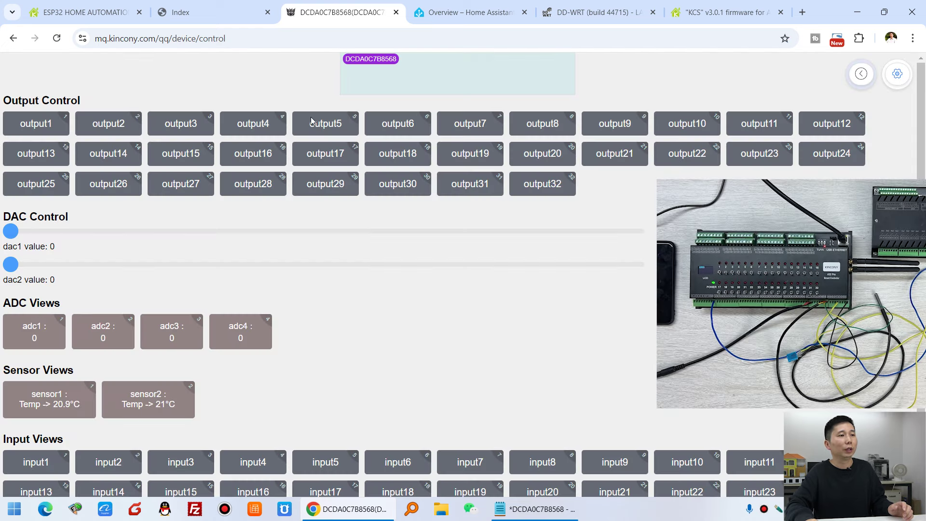
{"action": "scroll", "coordinate": [420, 223], "scroll_direction": "down", "scroll_amount": 2}
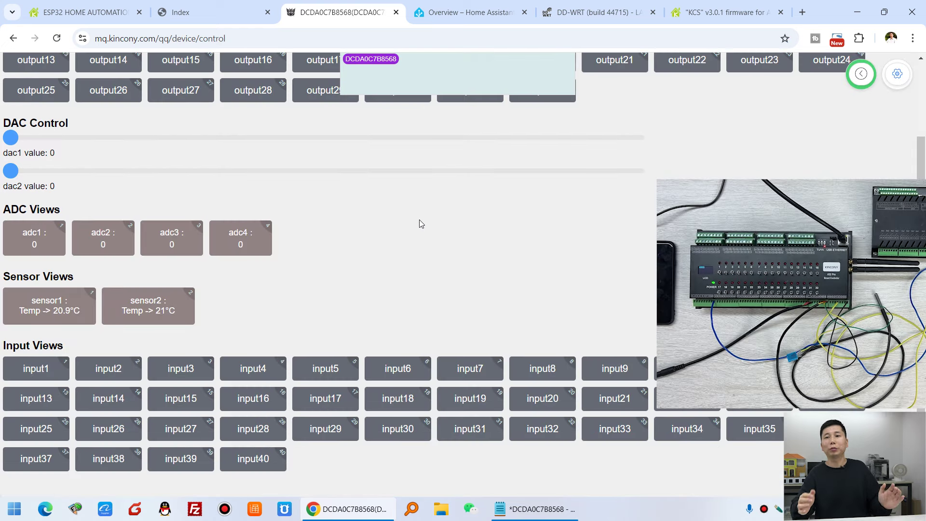
{"action": "scroll", "coordinate": [419, 220], "scroll_direction": "up", "scroll_amount": 2}
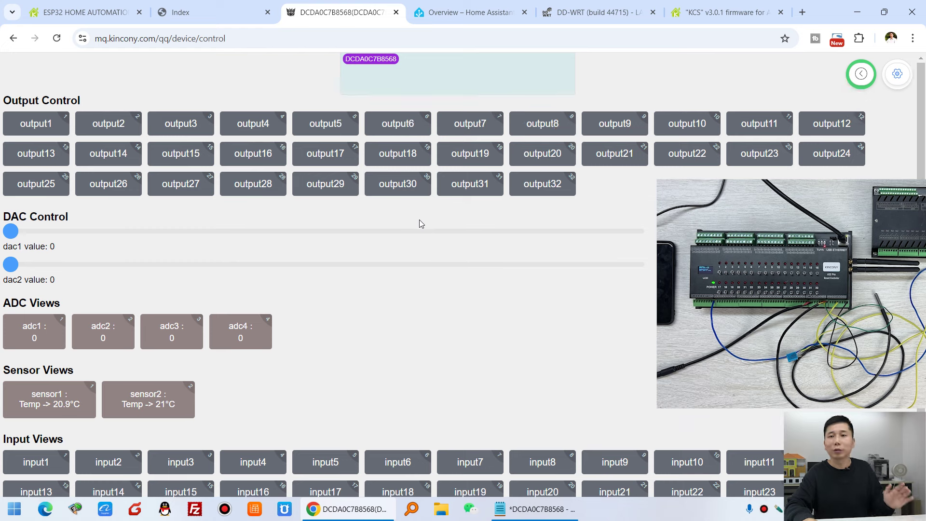
{"action": "left_click", "coordinate": [43, 128]}
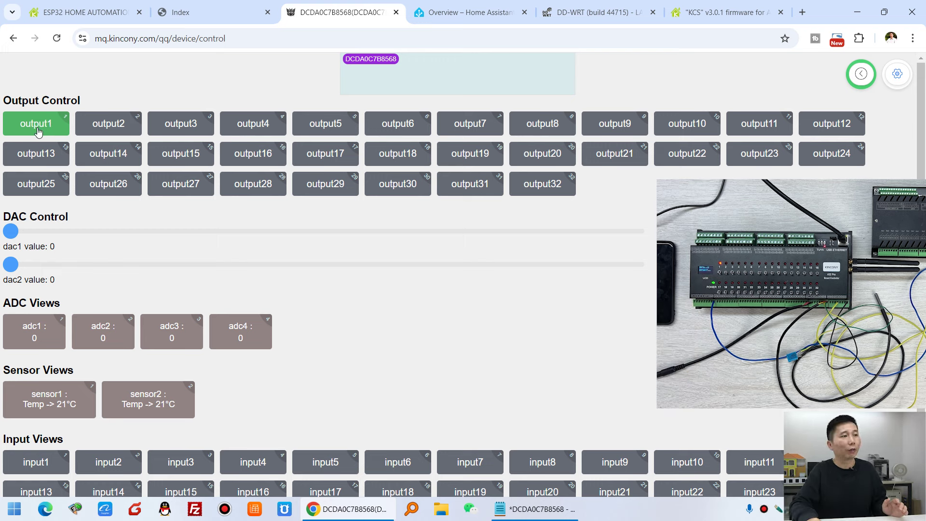
{"action": "left_click", "coordinate": [53, 132]}
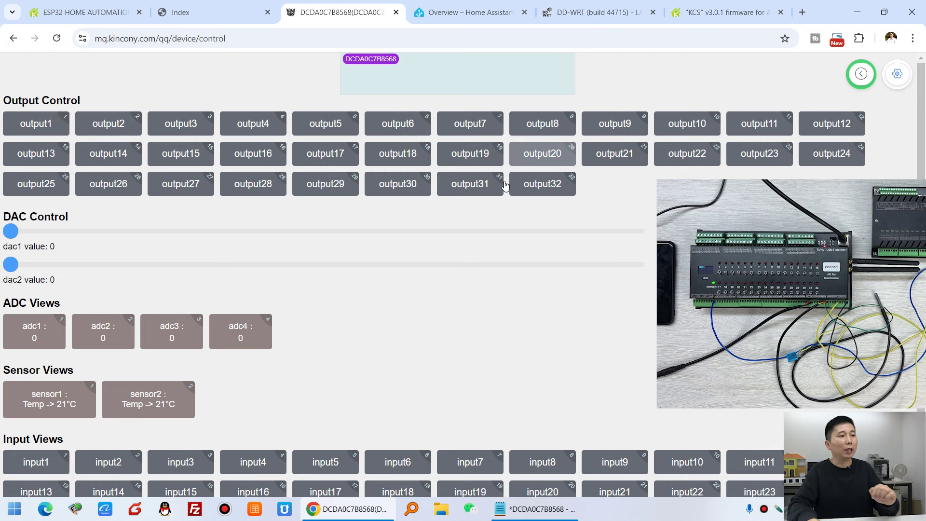
{"action": "left_click_drag", "start_coordinate": [11, 230], "coordinate": [305, 232]}
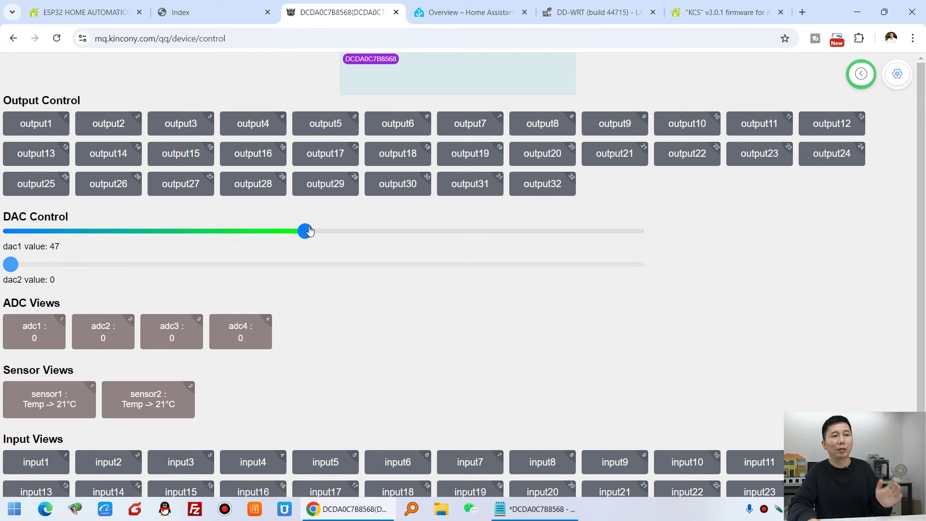
{"action": "left_click_drag", "start_coordinate": [309, 231], "coordinate": [11, 231]}
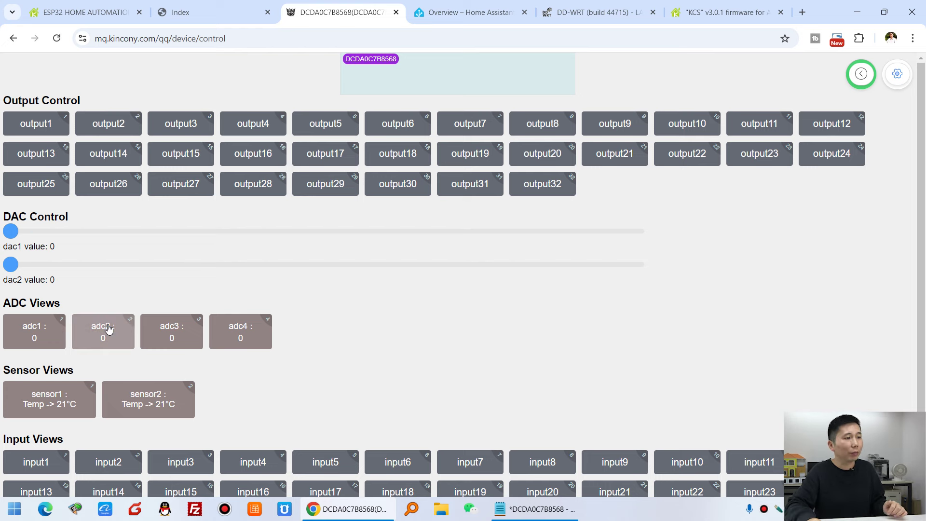
{"action": "scroll", "coordinate": [207, 331], "scroll_direction": "down", "scroll_amount": 2}
{"action": "left_click", "coordinate": [67, 314]}
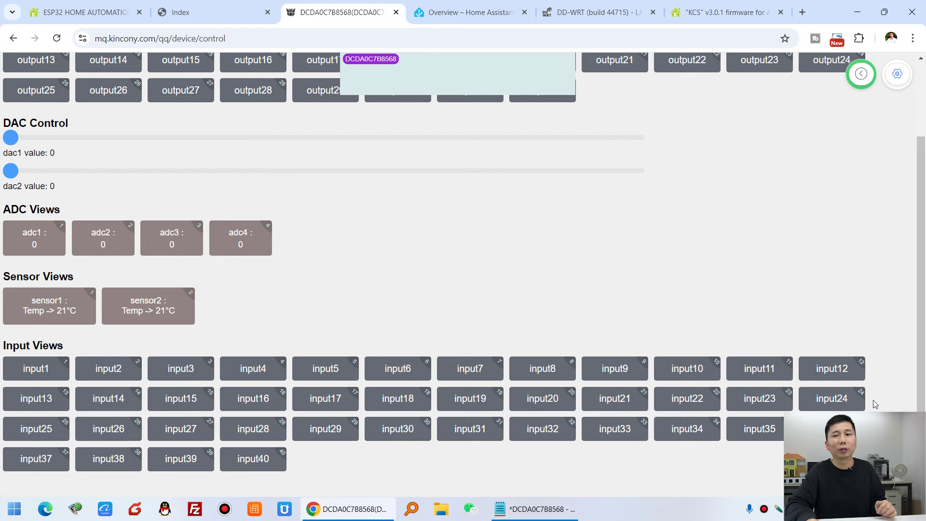
{"action": "scroll", "coordinate": [630, 258], "scroll_direction": "up", "scroll_amount": 2}
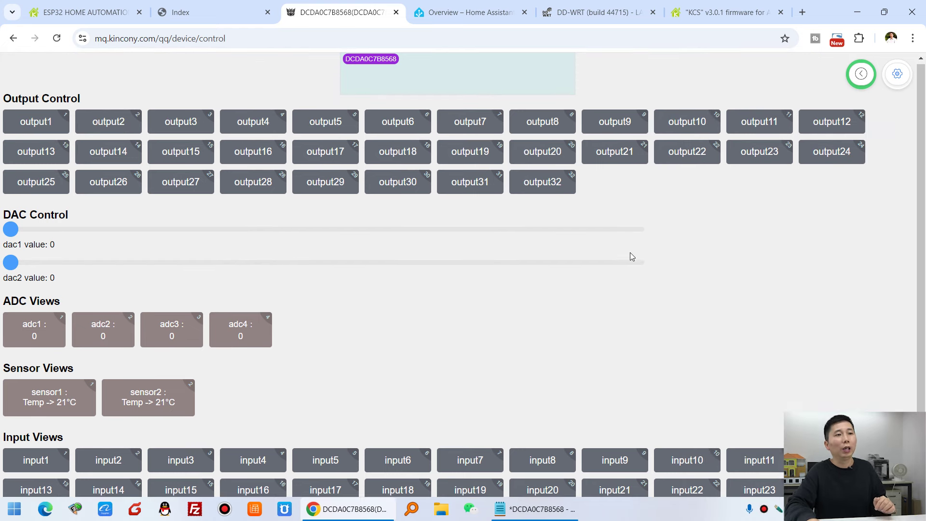
Rename the device to 'A32Pro Controller' in its configuration page.
{"action": "left_click", "coordinate": [900, 75]}
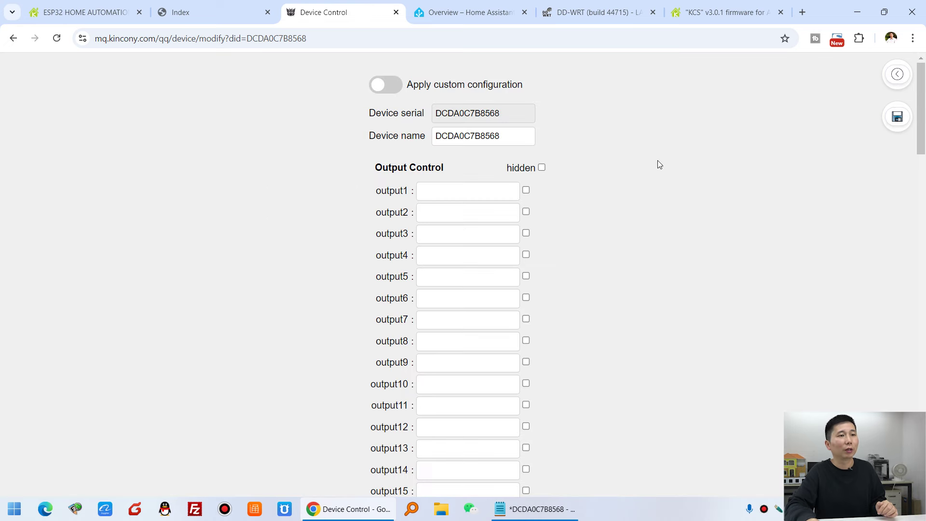
{"action": "left_click_drag", "start_coordinate": [496, 137], "coordinate": [405, 136]}
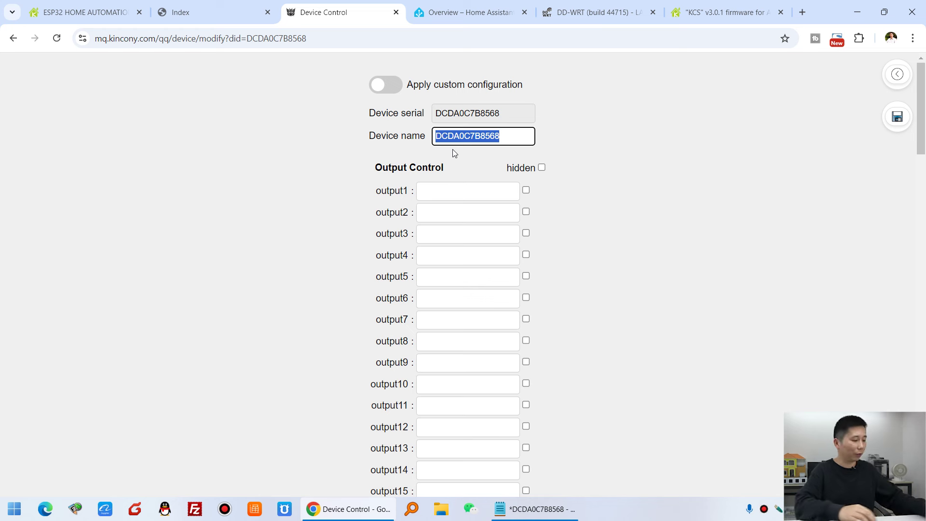
{"action": "type", "text": "A32Pro Conrt"}
{"action": "key", "text": "BackSpace"}
{"action": "key", "text": "BackSpace"}
{"action": "type", "text": "troller"}
{"action": "left_click", "coordinate": [660, 199]}
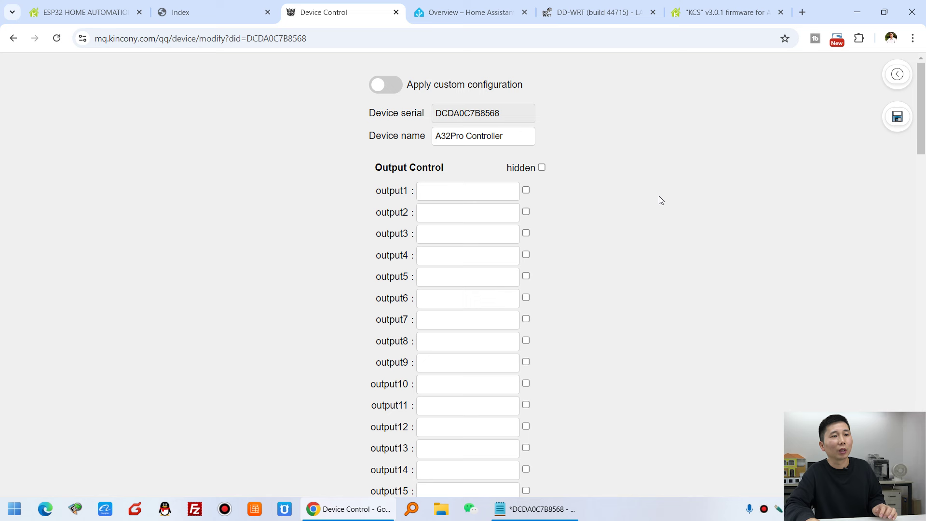
Try the hide marks on outputs 1-3, restore them, and review the channel list.
{"action": "left_click_drag", "start_coordinate": [506, 169], "coordinate": [535, 170]}
{"action": "left_click", "coordinate": [526, 192]}
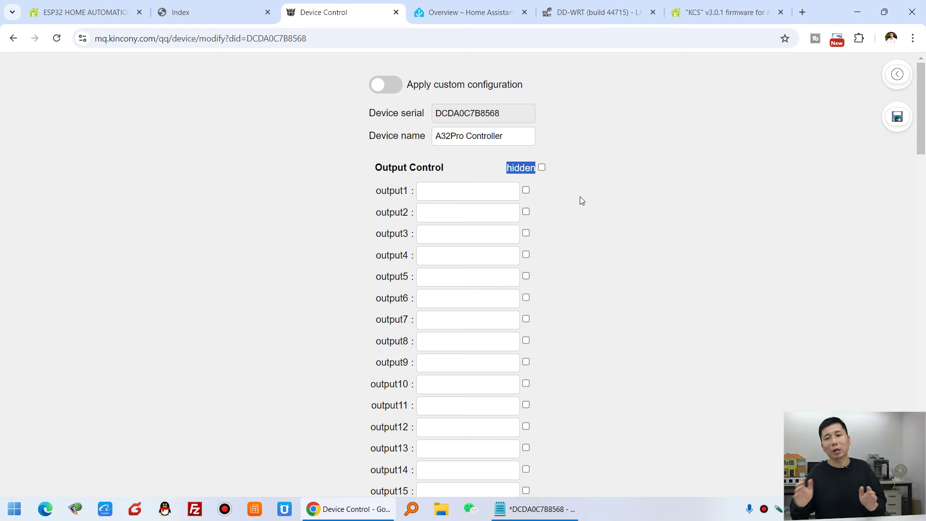
{"action": "left_click", "coordinate": [526, 190]}
{"action": "left_click", "coordinate": [526, 211]}
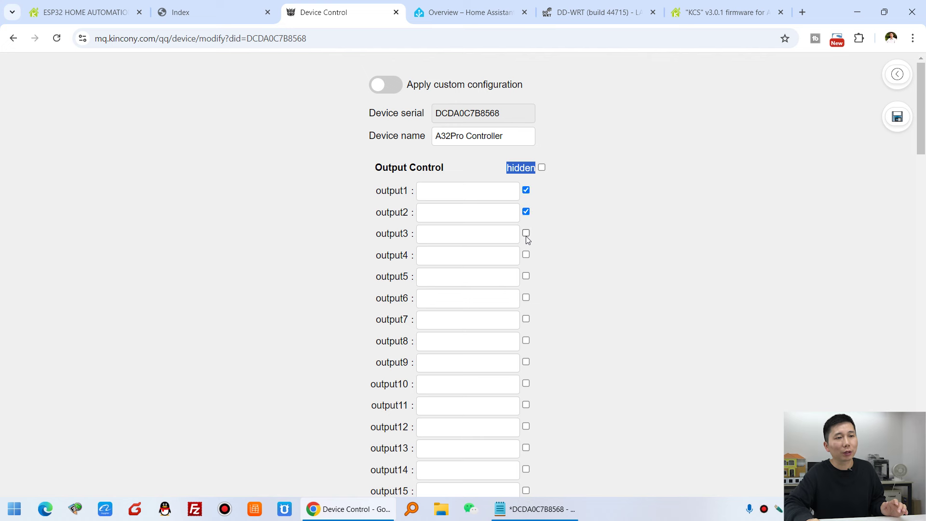
{"action": "left_click", "coordinate": [525, 233]}
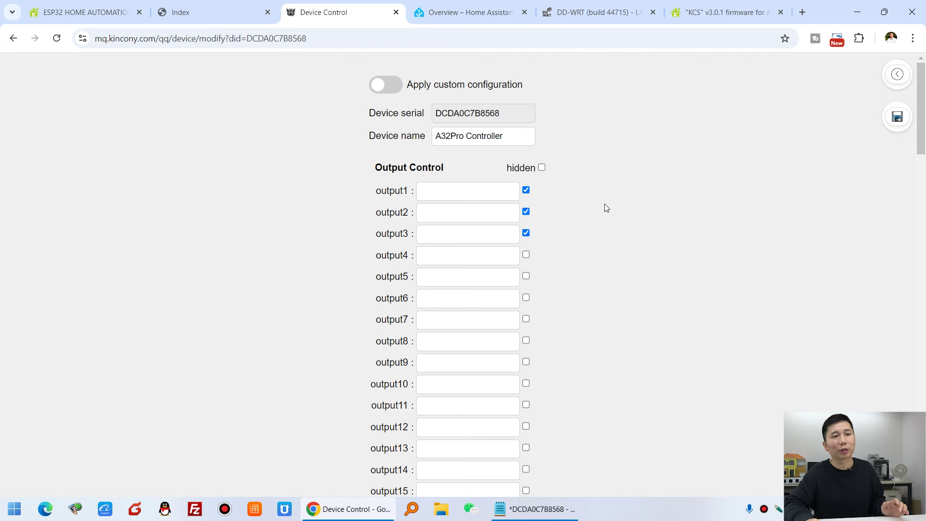
{"action": "left_click", "coordinate": [526, 233]}
{"action": "left_click", "coordinate": [526, 211]}
{"action": "left_click", "coordinate": [526, 190]}
{"action": "scroll", "coordinate": [606, 268], "scroll_direction": "down", "scroll_amount": 5}
{"action": "scroll", "coordinate": [606, 269], "scroll_direction": "down", "scroll_amount": 6}
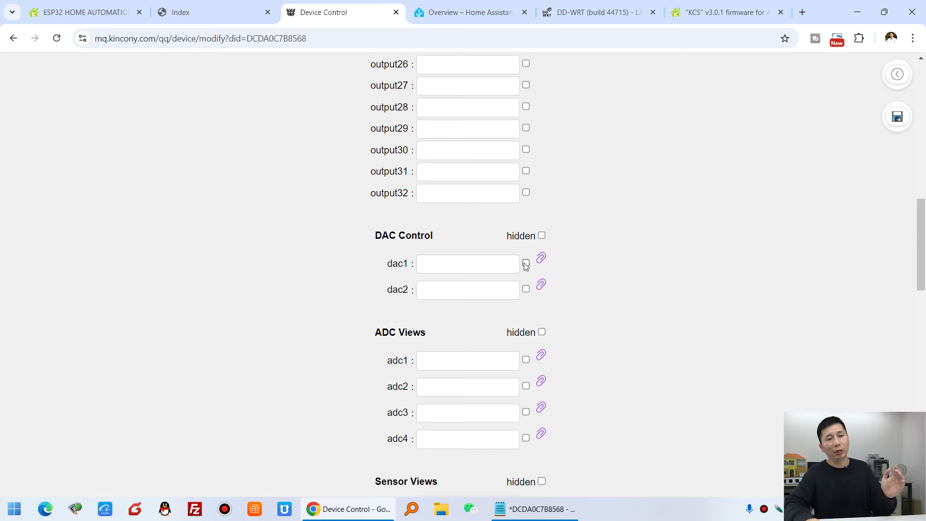
{"action": "scroll", "coordinate": [530, 289], "scroll_direction": "down", "scroll_amount": 5}
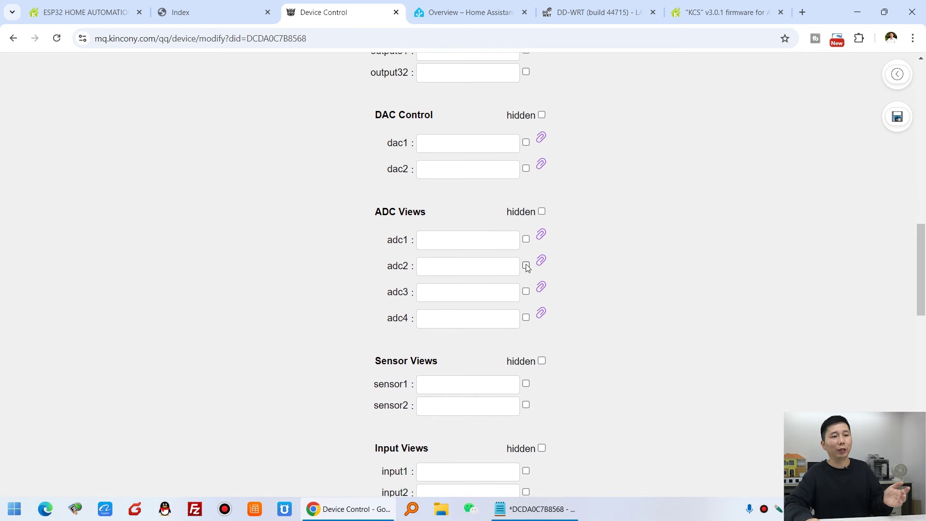
{"action": "scroll", "coordinate": [530, 288], "scroll_direction": "down", "scroll_amount": 13}
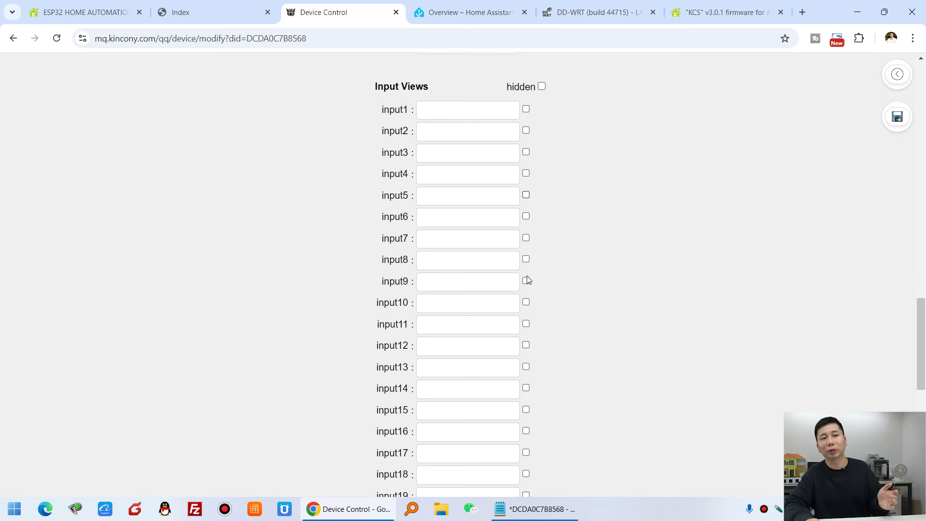
{"action": "scroll", "coordinate": [530, 278], "scroll_direction": "down", "scroll_amount": 2}
{"action": "scroll", "coordinate": [528, 285], "scroll_direction": "up", "scroll_amount": 14}
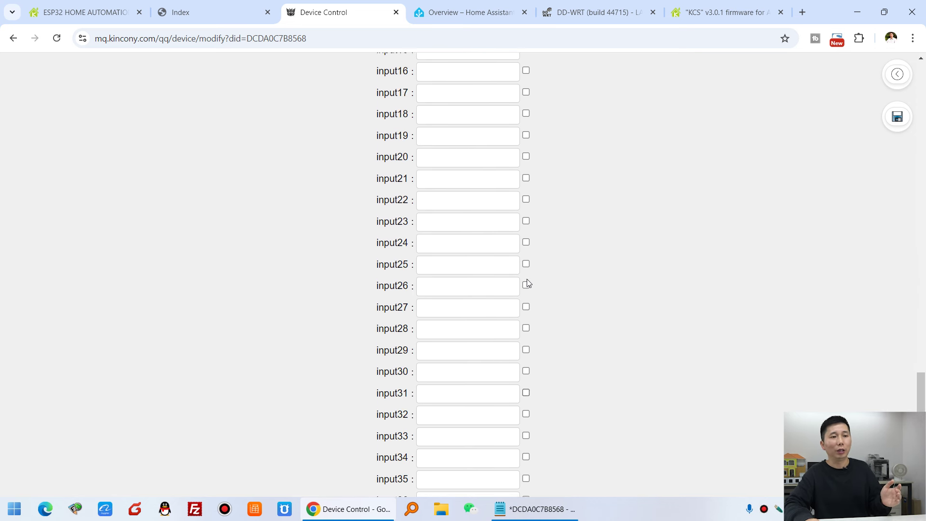
{"action": "scroll", "coordinate": [531, 297], "scroll_direction": "down", "scroll_amount": 1}
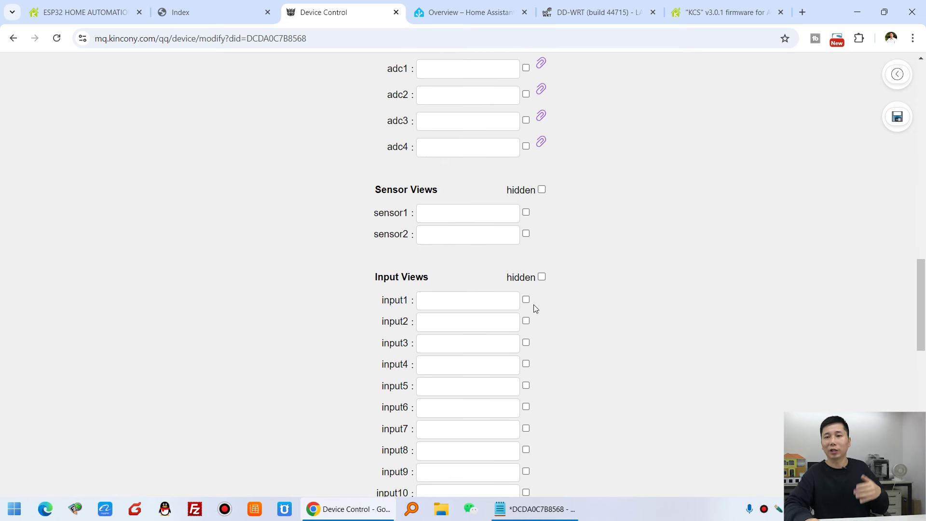
Label output1 'switch' and output2 '开关', enable Apply custom configuration, and save.
{"action": "left_click", "coordinate": [440, 302]}
{"action": "type", "text": "asdasdasd"}
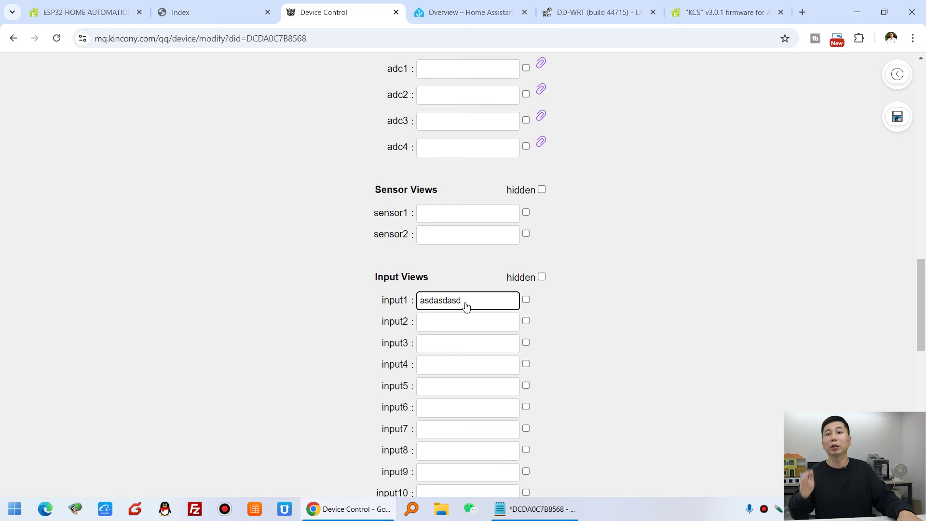
{"action": "key", "text": "BackSpace"}
{"action": "key", "text": "BackSpace"}
{"action": "key", "text": "BackSpace"}
{"action": "key", "text": "BackSpace"}
{"action": "key", "text": "BackSpace"}
{"action": "key", "text": "BackSpace"}
{"action": "key", "text": "BackSpace"}
{"action": "key", "text": "BackSpace"}
{"action": "key", "text": "BackSpace"}
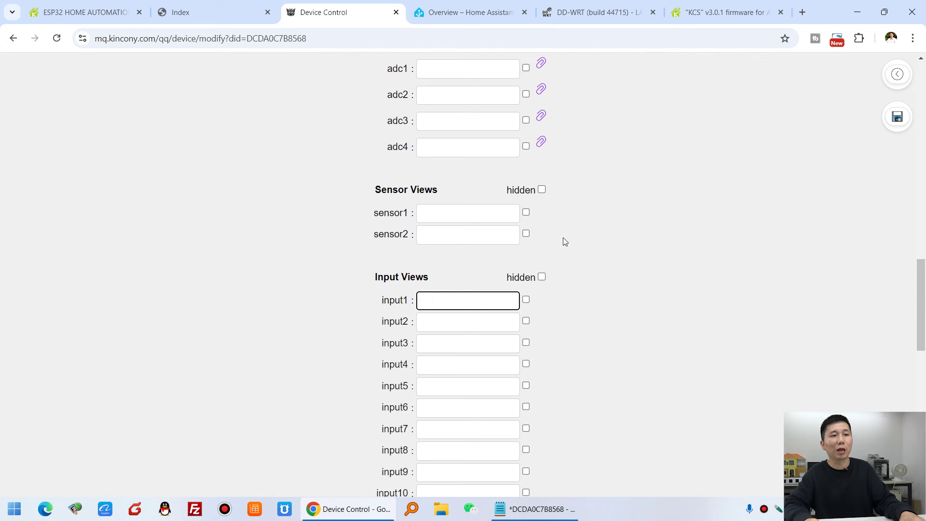
{"action": "scroll", "coordinate": [575, 216], "scroll_direction": "up", "scroll_amount": 18}
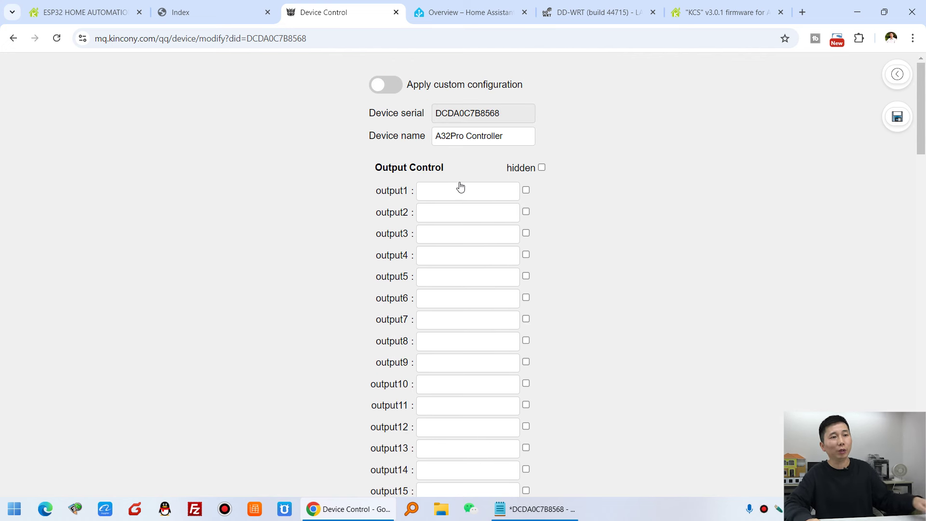
{"action": "left_click", "coordinate": [476, 193]}
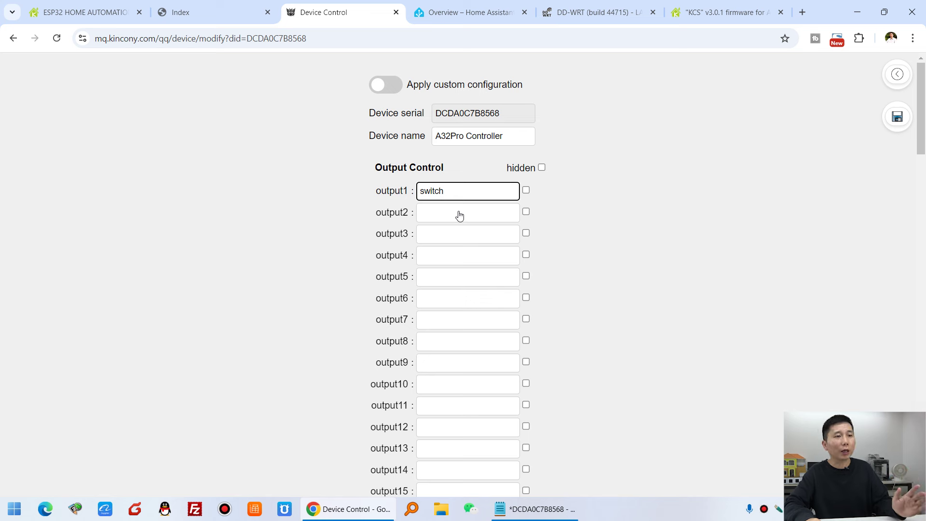
{"action": "left_click", "coordinate": [462, 213]}
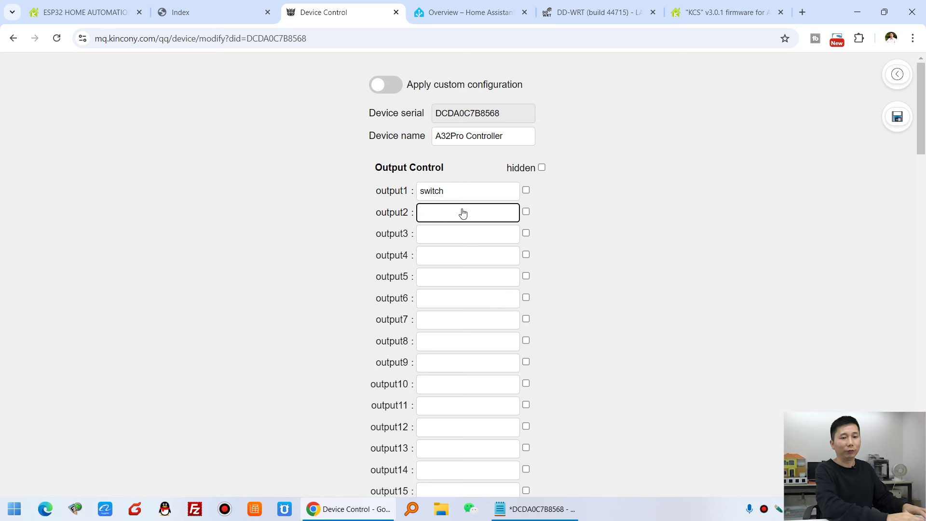
{"action": "type", "text": "kaiguan"}
{"action": "key", "text": "space"}
{"action": "left_click", "coordinate": [455, 233]}
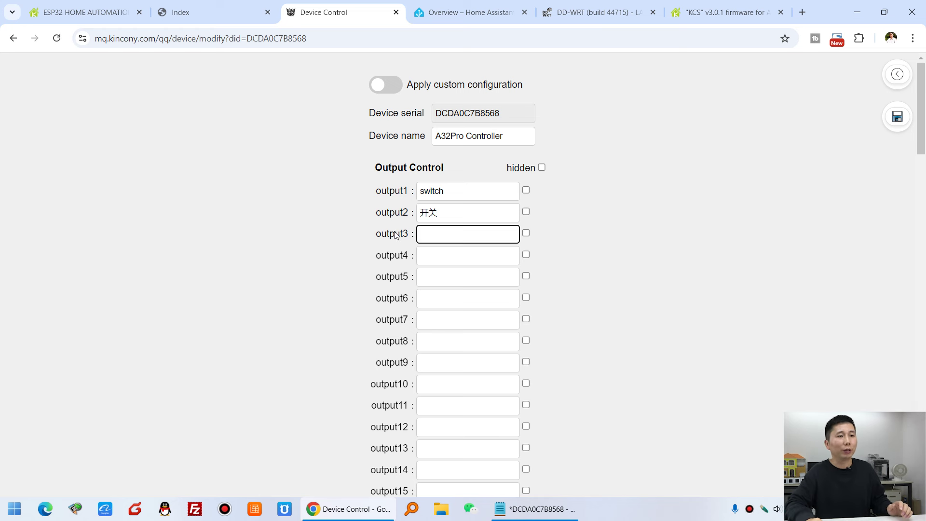
{"action": "left_click", "coordinate": [630, 228]}
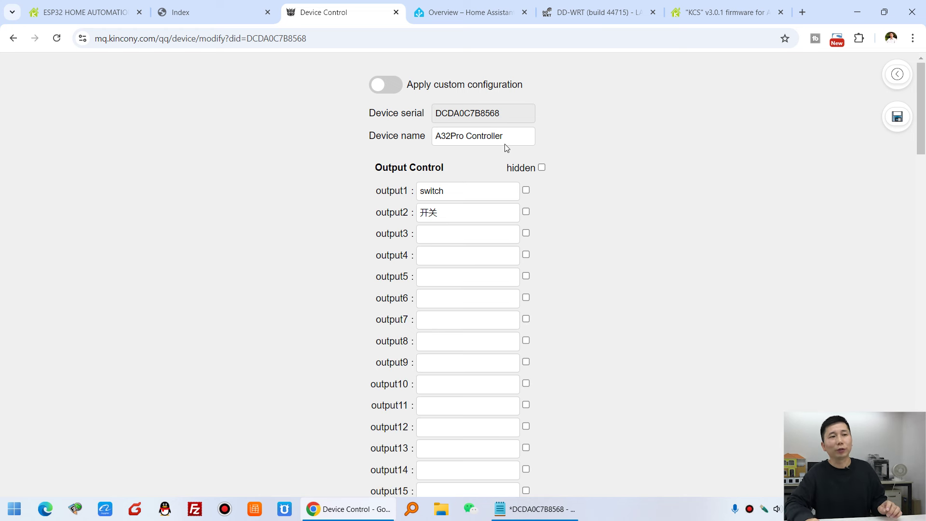
{"action": "left_click", "coordinate": [390, 88]}
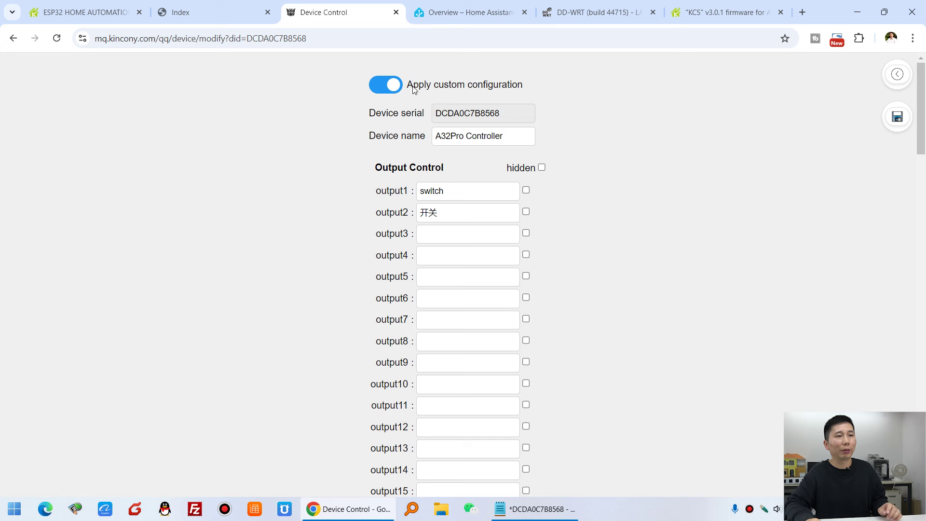
{"action": "left_click", "coordinate": [898, 117]}
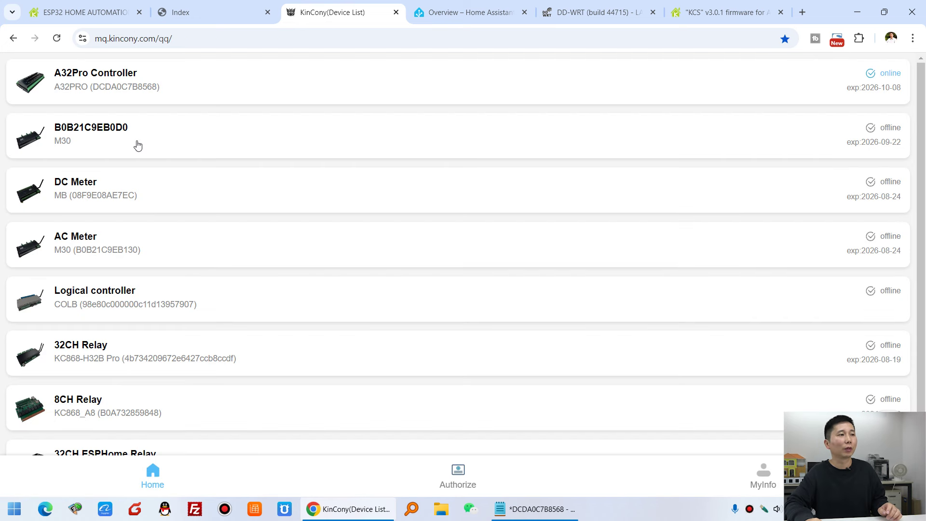
Open the A32Pro Controller's control page, scroll through its outputs and inputs, then go back.
{"action": "left_click", "coordinate": [116, 81]}
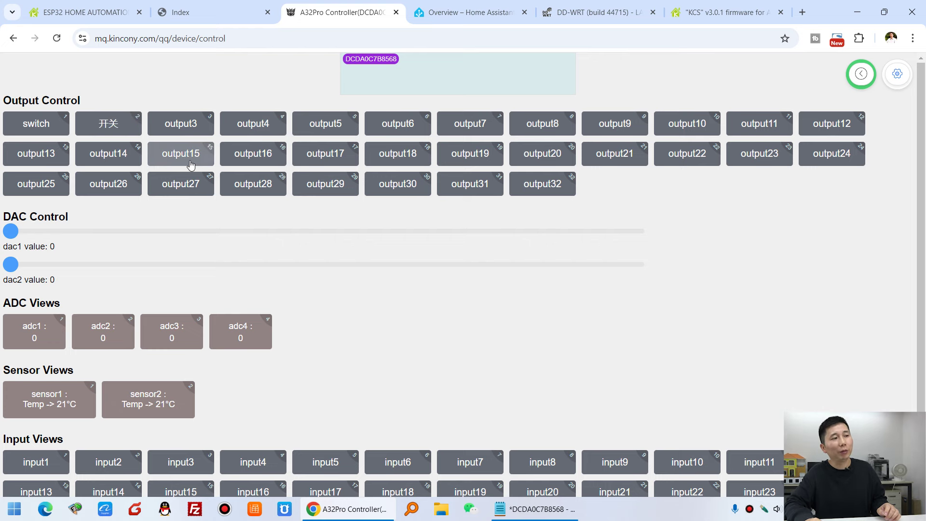
{"action": "scroll", "coordinate": [155, 298], "scroll_direction": "down", "scroll_amount": 2}
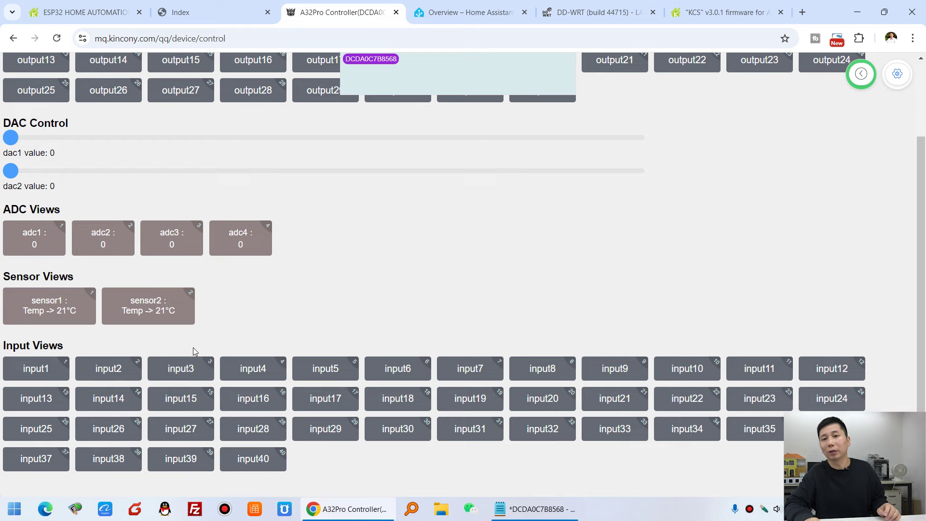
{"action": "scroll", "coordinate": [193, 348], "scroll_direction": "up", "scroll_amount": 2}
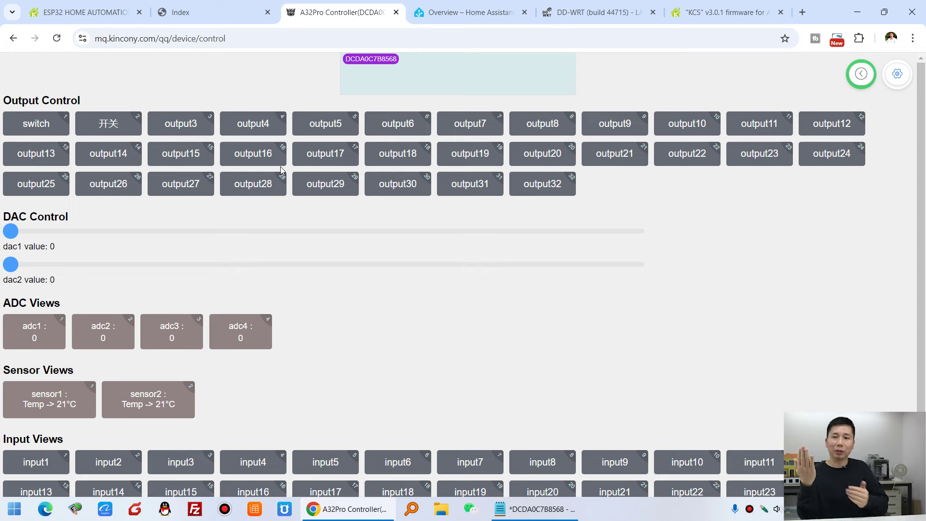
{"action": "left_click", "coordinate": [12, 40]}
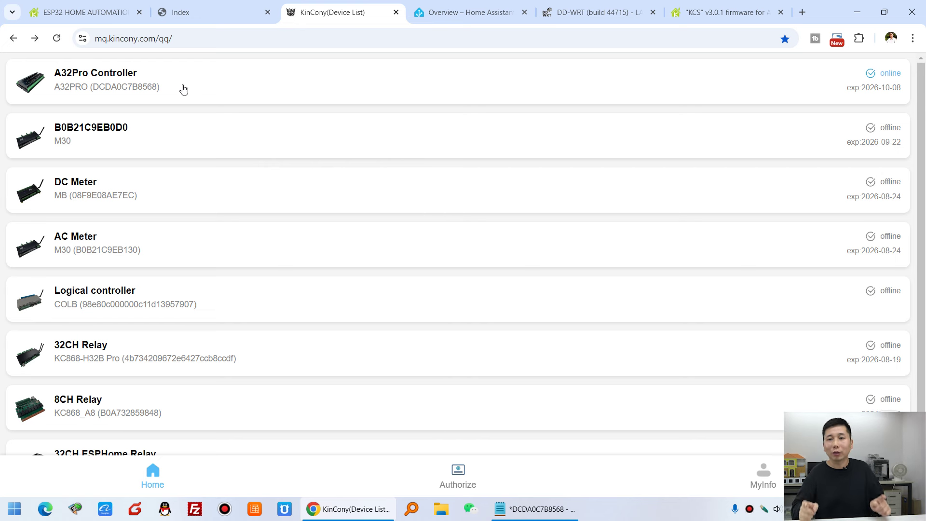
Open Protocol General on the board to review the MQTT For Home Assistant and auto discovery options.
{"action": "left_click", "coordinate": [205, 9]}
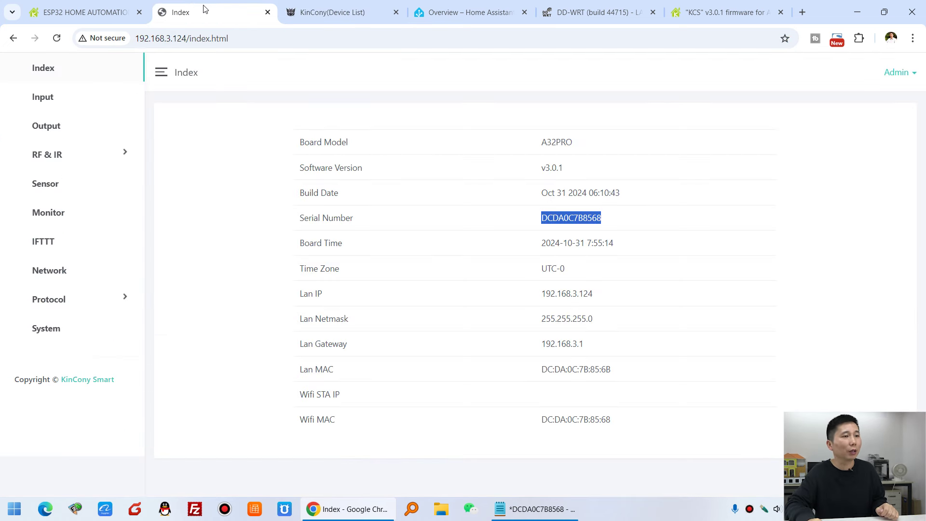
{"action": "left_click", "coordinate": [62, 304]}
{"action": "left_click", "coordinate": [57, 331]}
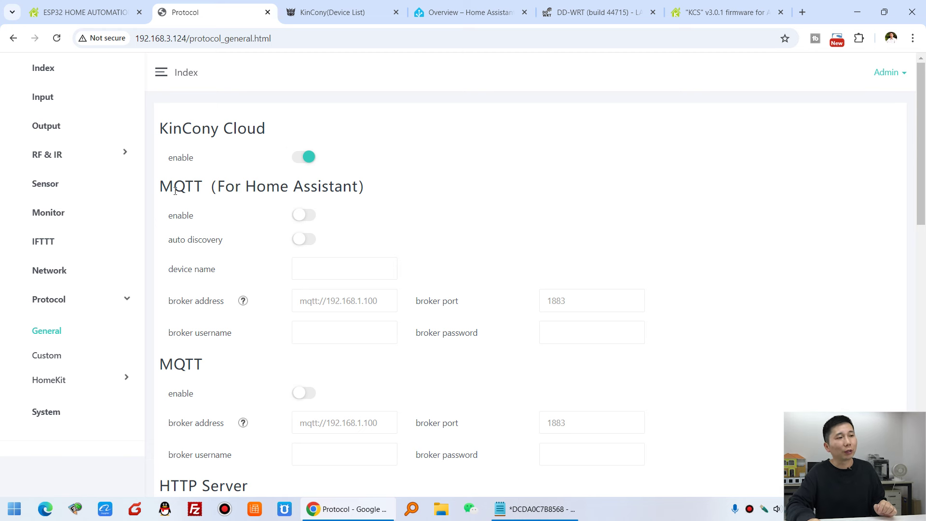
{"action": "left_click_drag", "start_coordinate": [216, 188], "coordinate": [361, 185]}
{"action": "left_click_drag", "start_coordinate": [167, 239], "coordinate": [225, 244]}
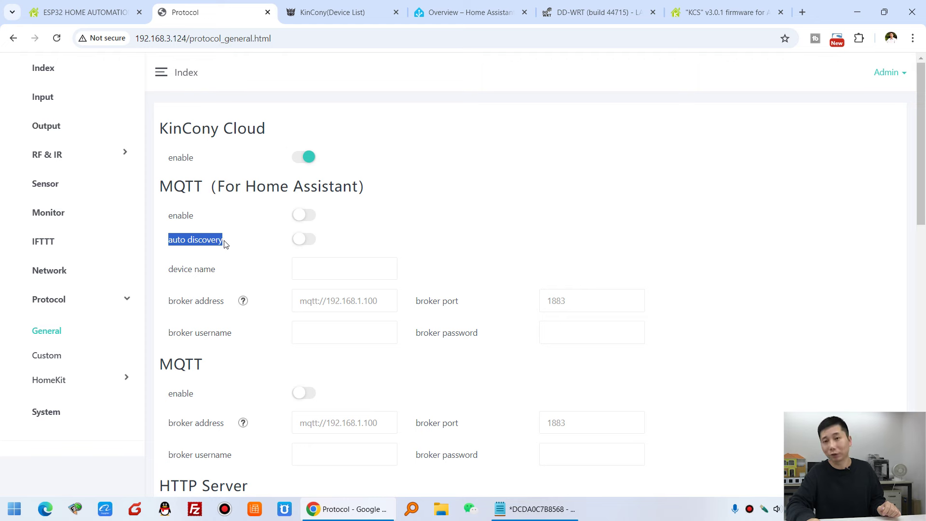
{"action": "left_click", "coordinate": [460, 13]}
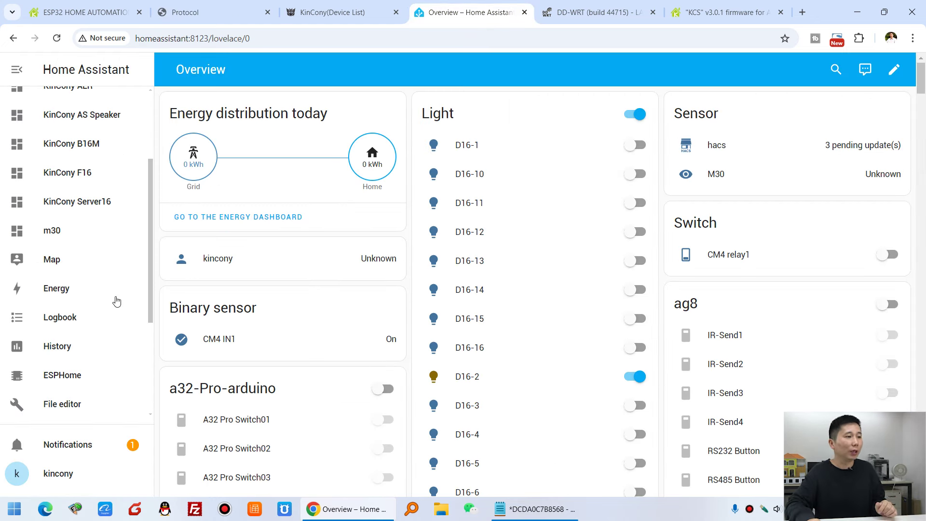
Go to Settings > Devices & services and list the devices, showing two KinCony M30 Energy Meters.
{"action": "scroll", "coordinate": [109, 318], "scroll_direction": "down", "scroll_amount": 4}
{"action": "scroll", "coordinate": [109, 318], "scroll_direction": "down", "scroll_amount": 3}
{"action": "left_click", "coordinate": [110, 403]}
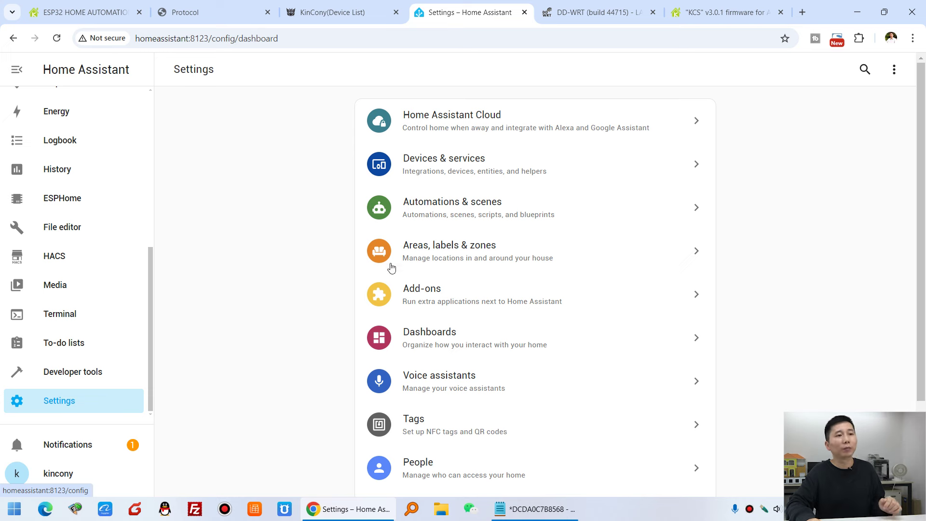
{"action": "left_click", "coordinate": [504, 169]}
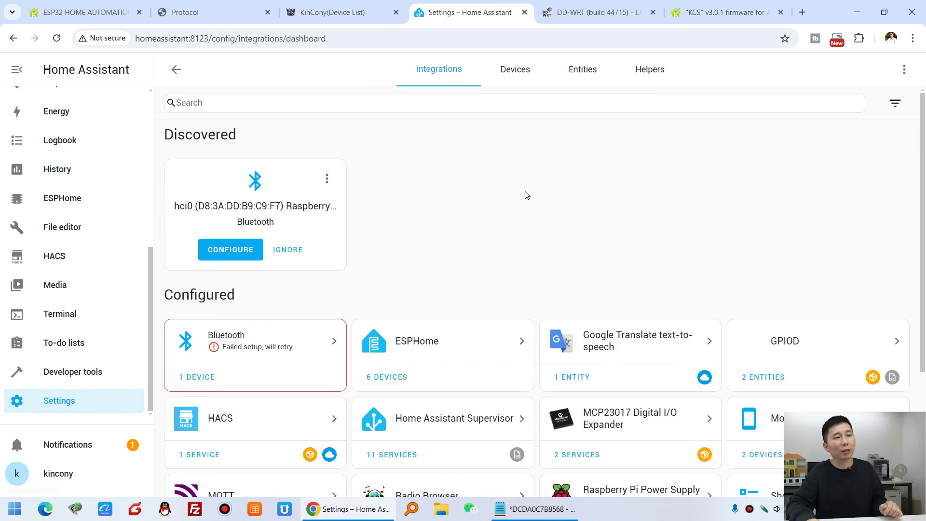
{"action": "left_click", "coordinate": [528, 70]}
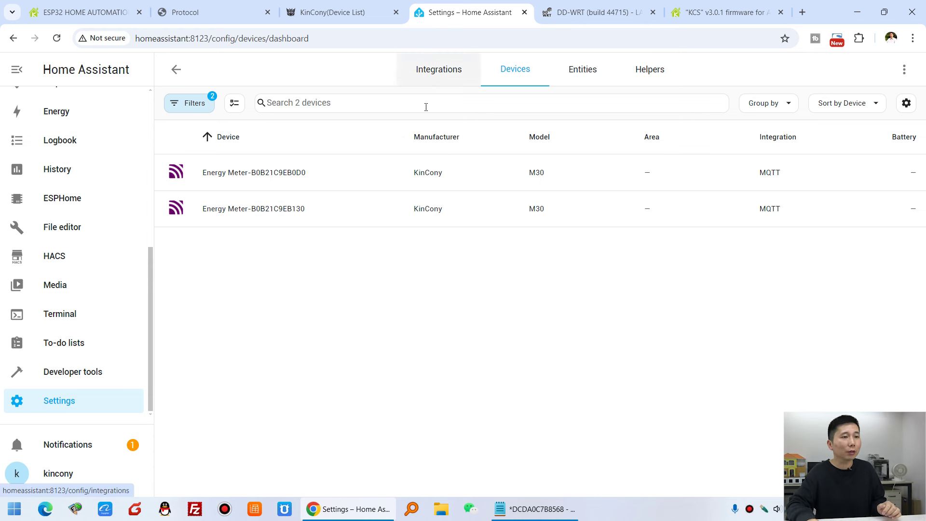
Switch on MQTT For Home Assistant and auto discovery, and enter MyA32Pro as the device name.
{"action": "left_click", "coordinate": [222, 14]}
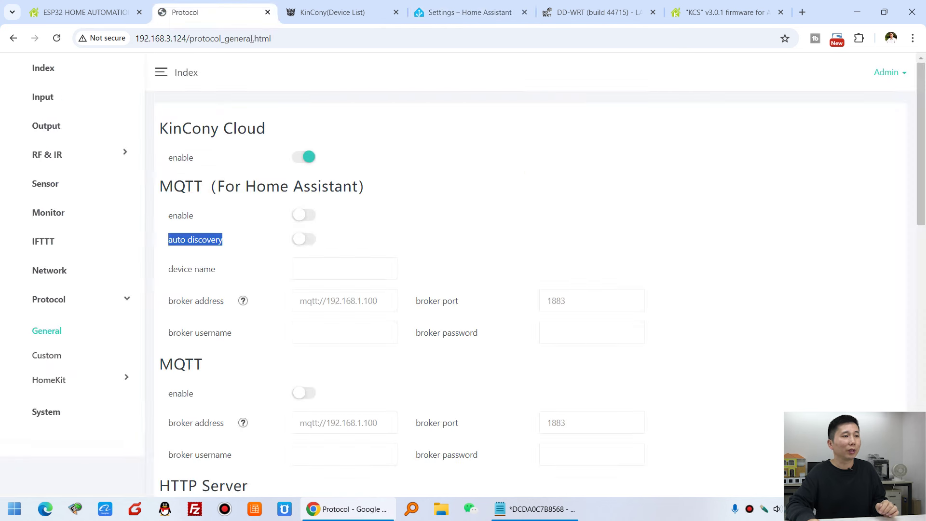
{"action": "left_click", "coordinate": [314, 216]}
{"action": "left_click", "coordinate": [307, 241]}
{"action": "left_click", "coordinate": [311, 267]}
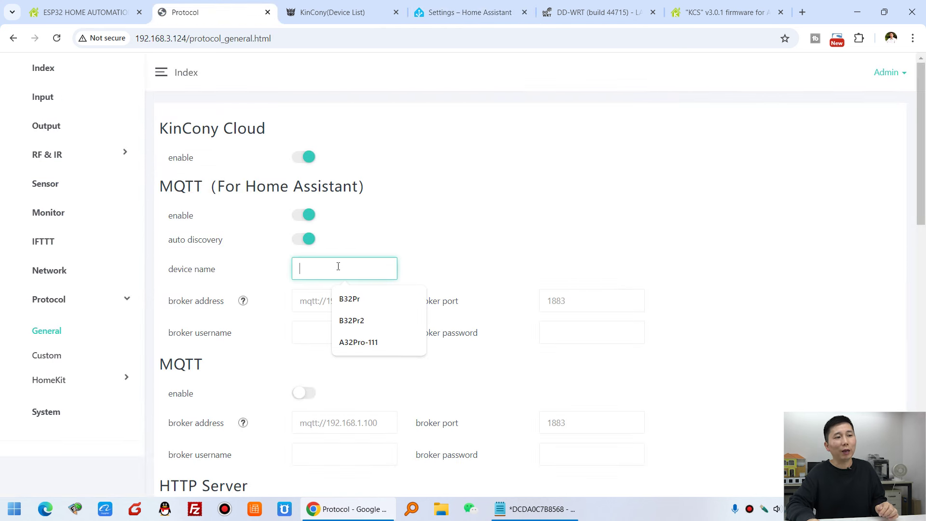
{"action": "left_click", "coordinate": [342, 5]}
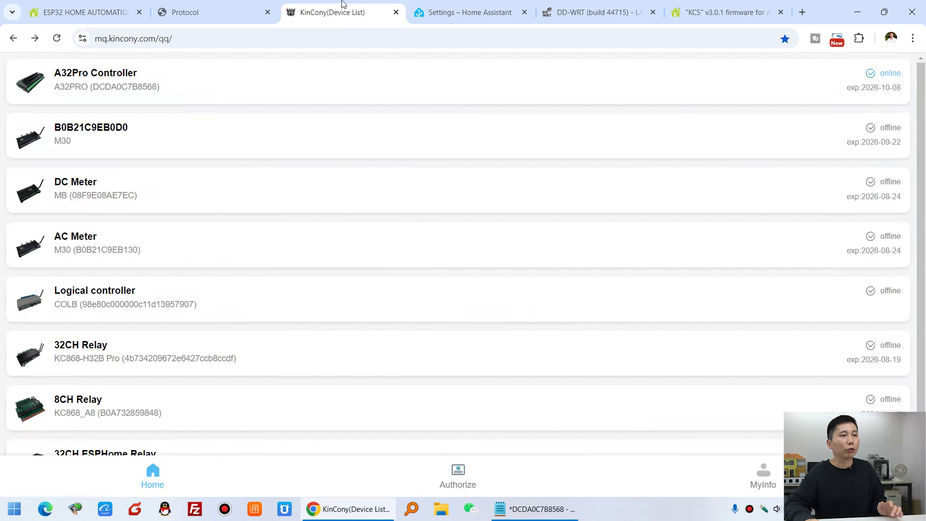
{"action": "left_click", "coordinate": [471, 6]}
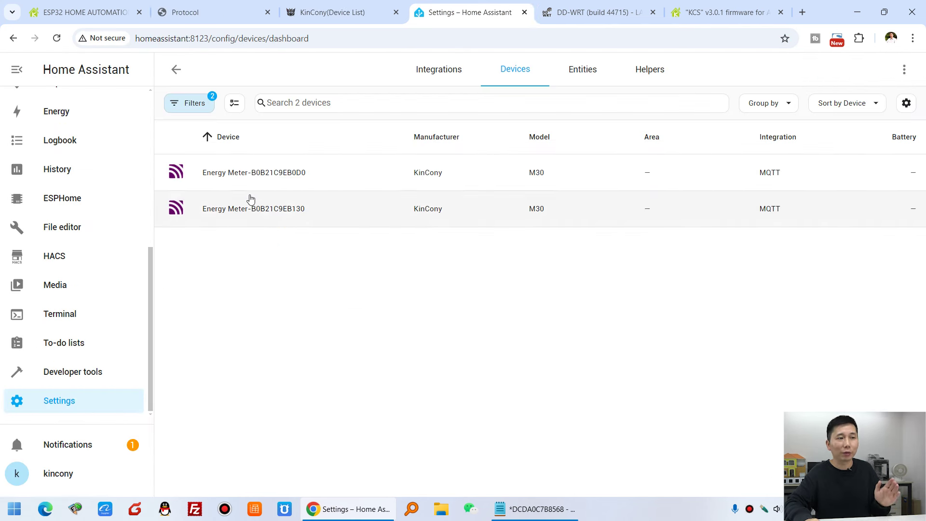
{"action": "left_click", "coordinate": [206, 13]}
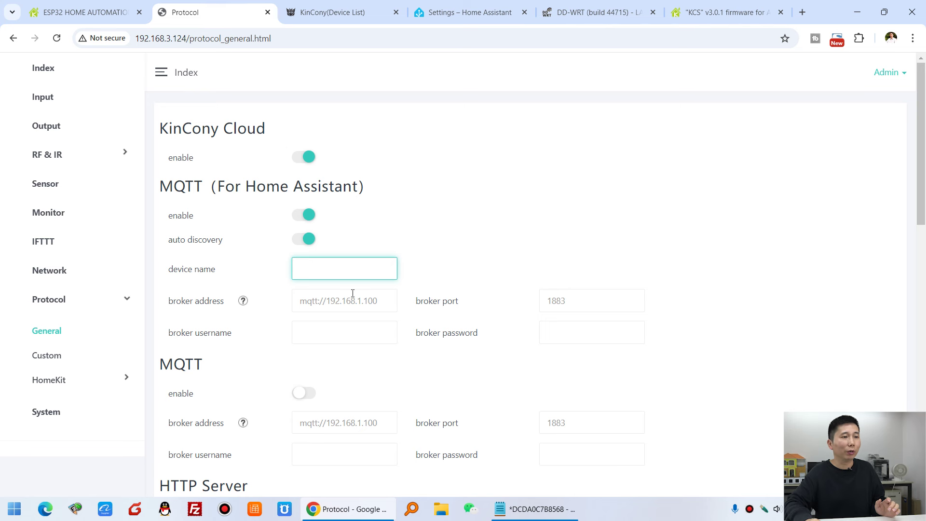
{"action": "type", "text": "A32"}
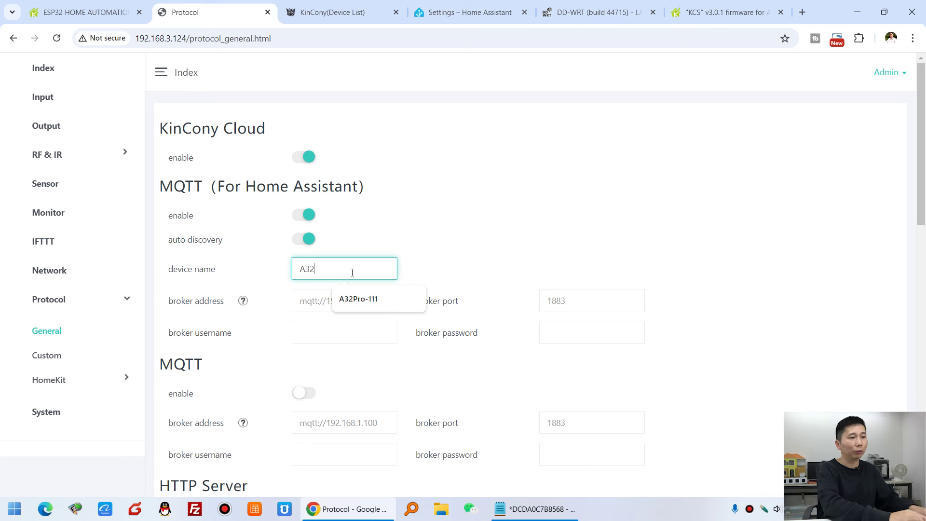
{"action": "type", "text": "Pro"}
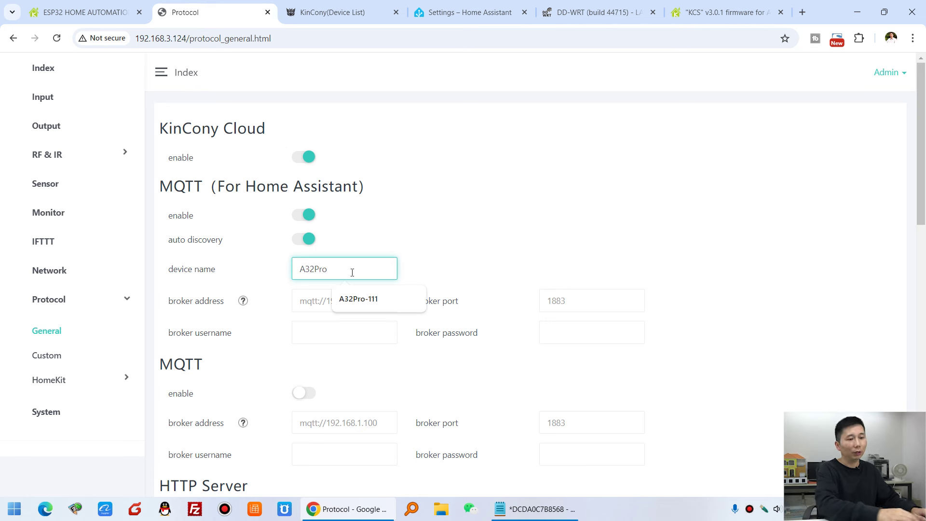
{"action": "key", "text": "Home"}
{"action": "type", "text": "My"}
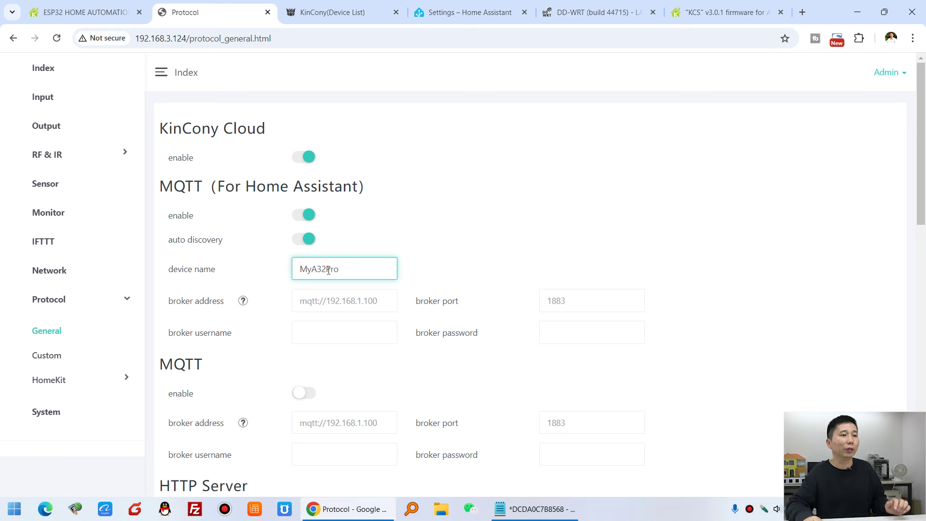
{"action": "left_click_drag", "start_coordinate": [171, 302], "coordinate": [229, 305]}
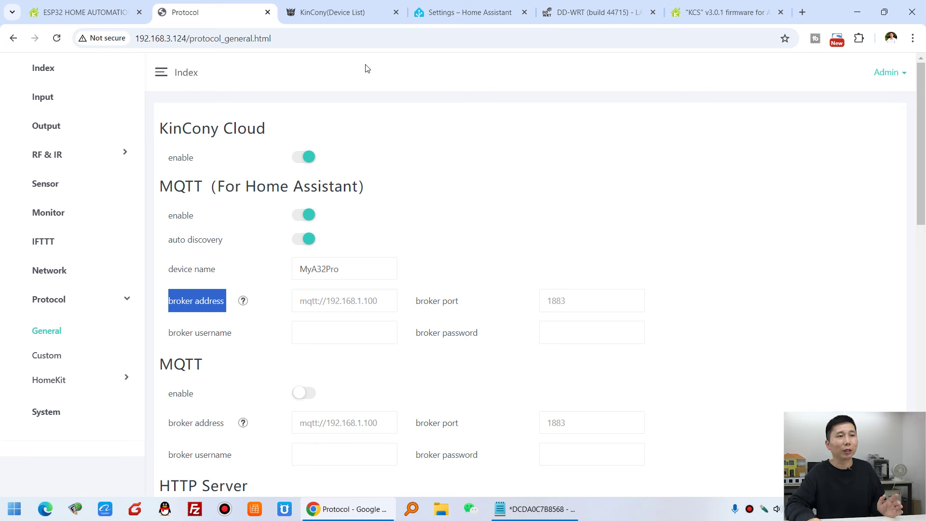
In Home Assistant, open the Mosquitto broker add-on under Settings > Add-ons to confirm it's running.
{"action": "left_click", "coordinate": [468, 10]}
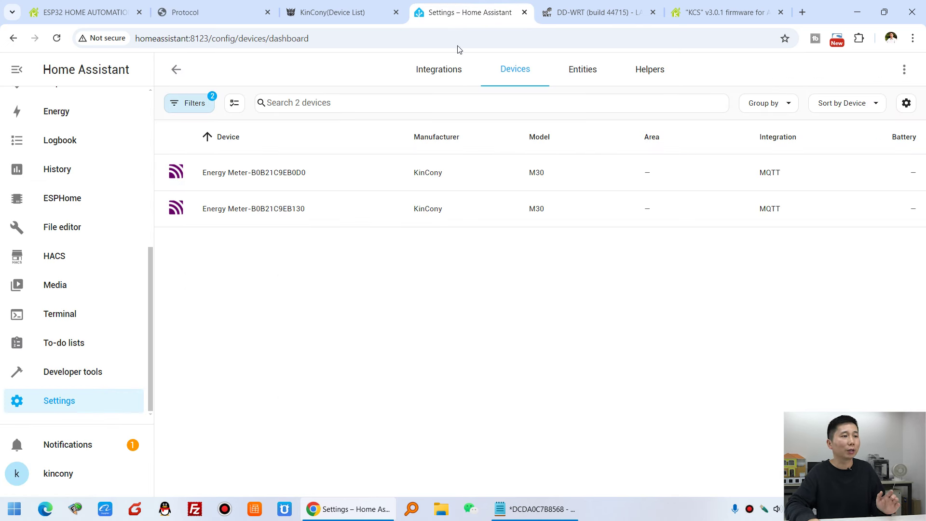
{"action": "left_click", "coordinate": [89, 408]}
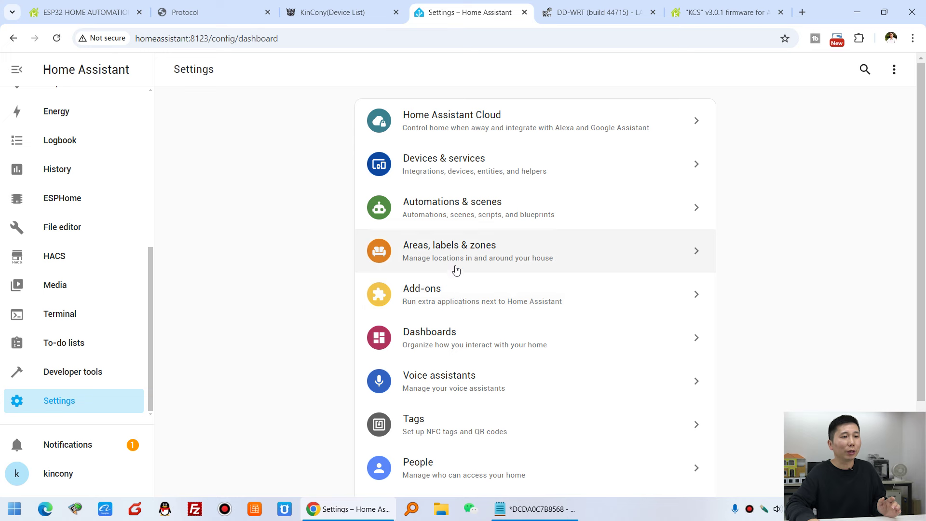
{"action": "left_click", "coordinate": [455, 292]}
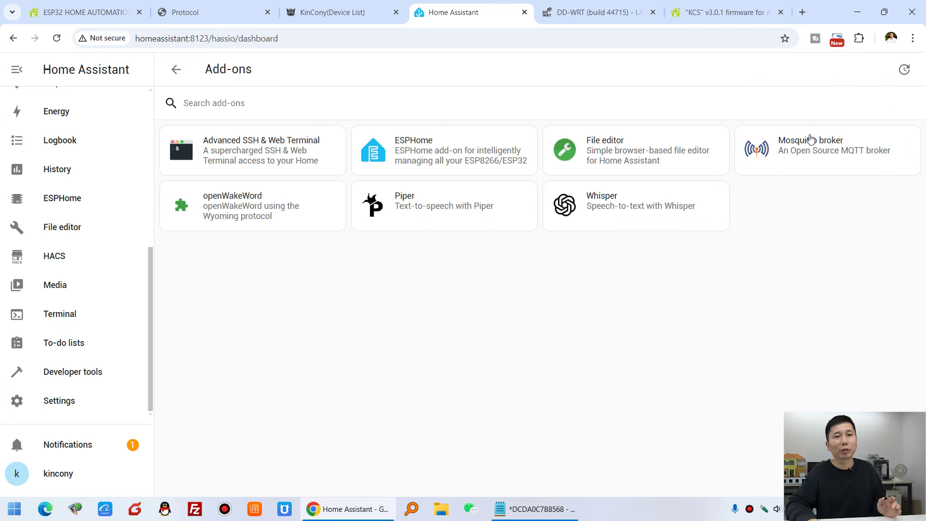
{"action": "left_click", "coordinate": [821, 158]}
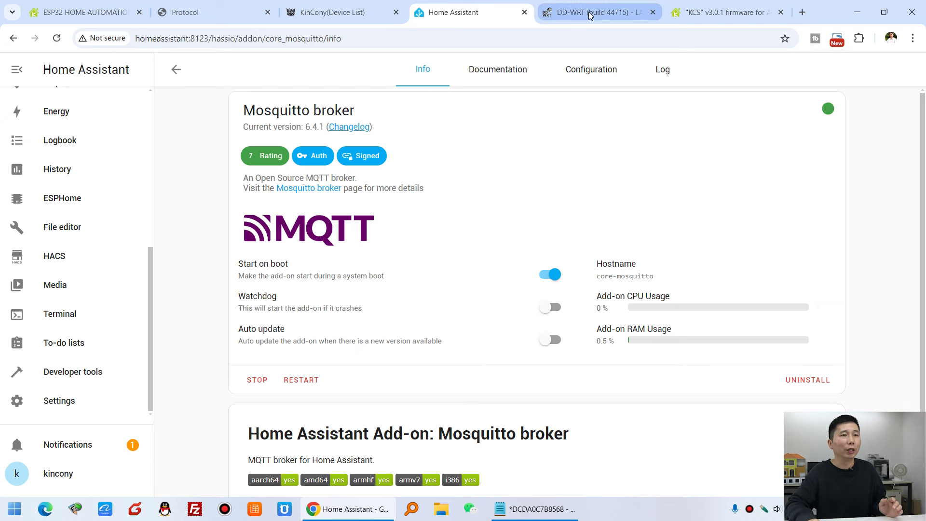
Find the homeassistant host's IP 192.168.3.102 in the router's Active Clients list.
{"action": "left_click", "coordinate": [572, 15]}
{"action": "left_click_drag", "start_coordinate": [175, 169], "coordinate": [219, 170]}
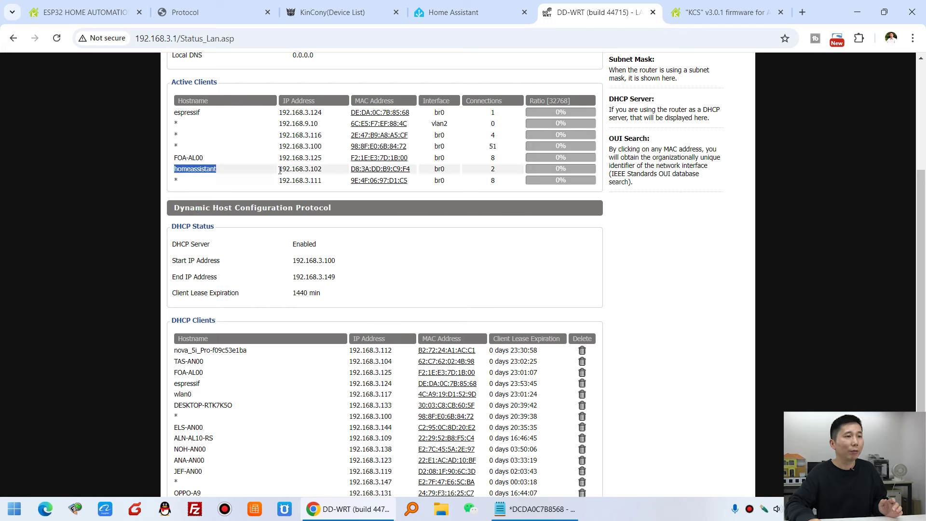
{"action": "left_click_drag", "start_coordinate": [280, 169], "coordinate": [312, 169]}
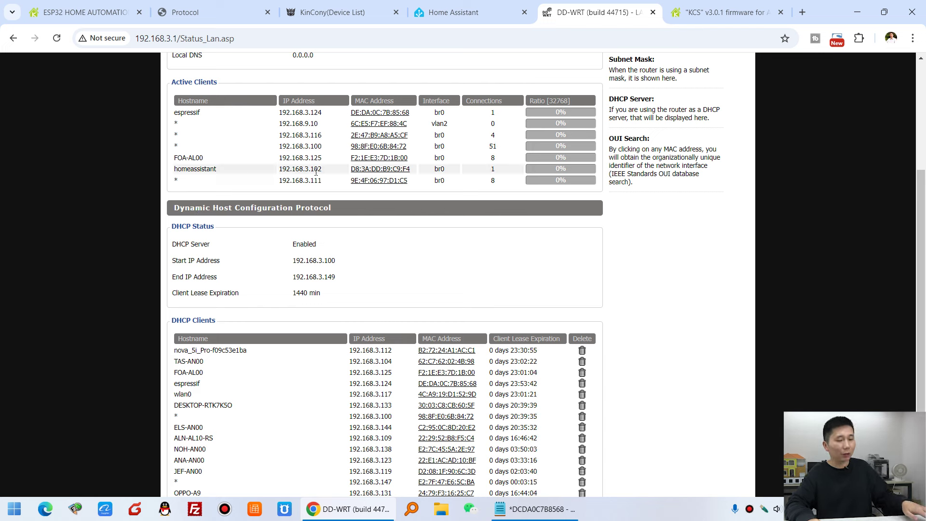
{"action": "left_click", "coordinate": [218, 12]}
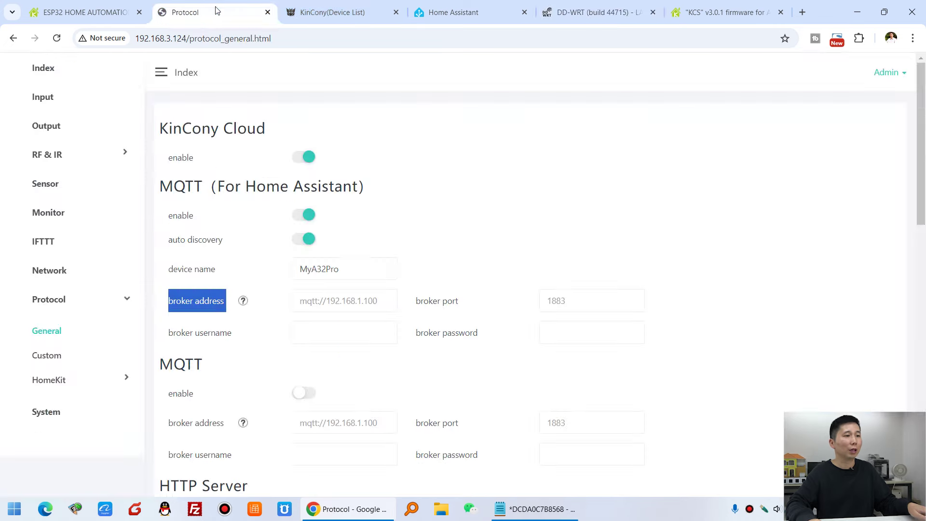
Fill the broker address with mqtt://192.168.3.102 from the autofill suggestion.
{"action": "left_click", "coordinate": [341, 301]}
{"action": "left_click", "coordinate": [378, 353]}
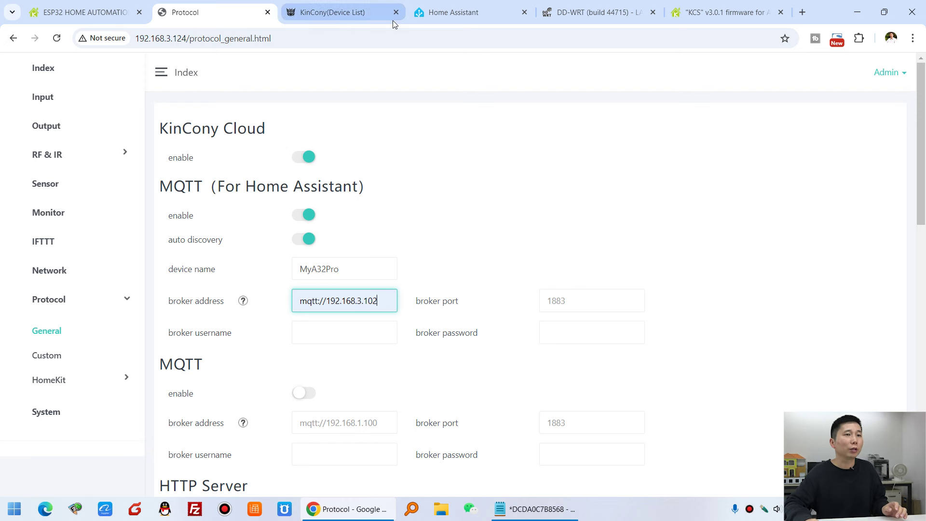
{"action": "left_click", "coordinate": [465, 15]}
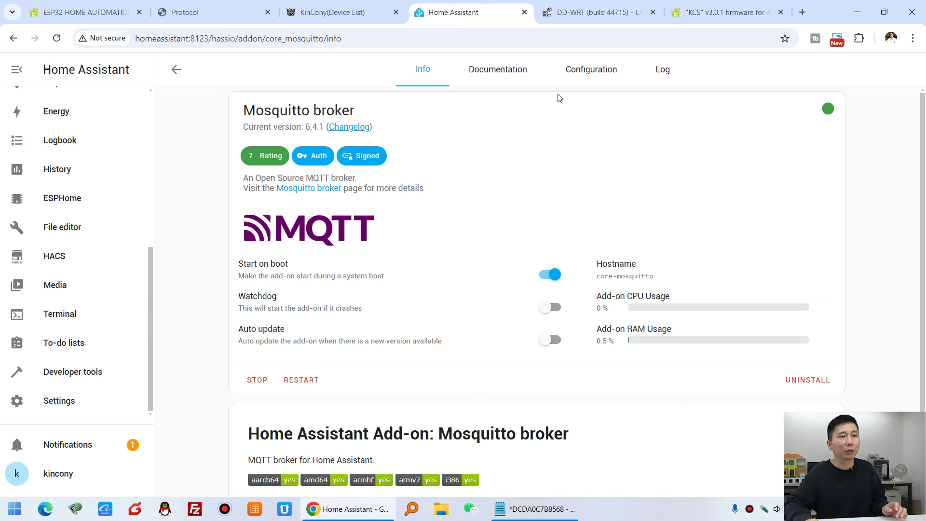
Review the Mosquitto add-on's login credentials and its MQTT port 1883 on the Configuration tab.
{"action": "left_click", "coordinate": [593, 73]}
{"action": "left_click_drag", "start_coordinate": [352, 203], "coordinate": [251, 188]}
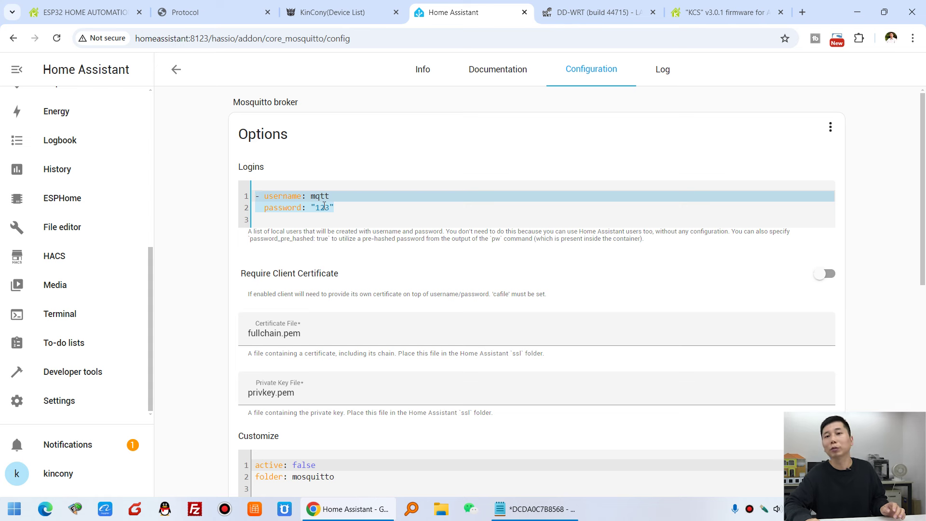
{"action": "left_click", "coordinate": [324, 206]}
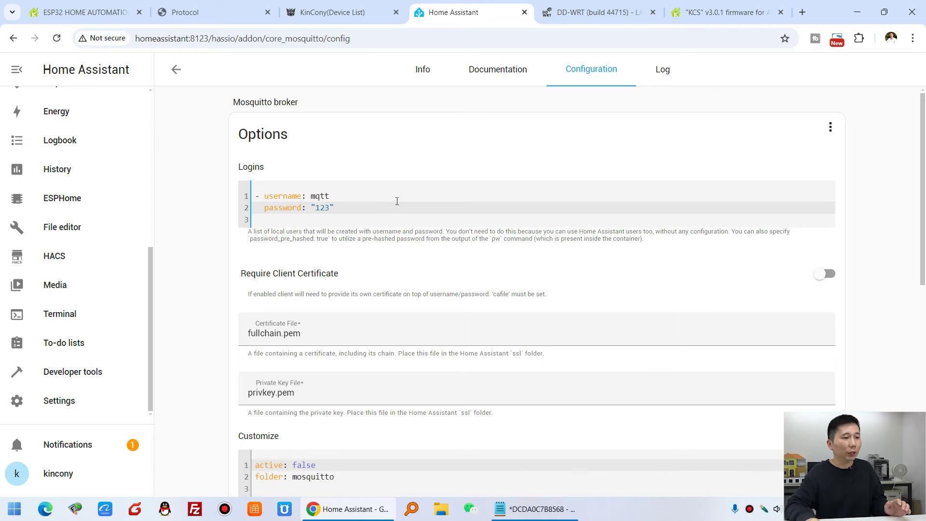
{"action": "scroll", "coordinate": [397, 201], "scroll_direction": "down", "scroll_amount": 8}
{"action": "left_click_drag", "start_coordinate": [300, 313], "coordinate": [246, 313]}
{"action": "left_click", "coordinate": [286, 309]}
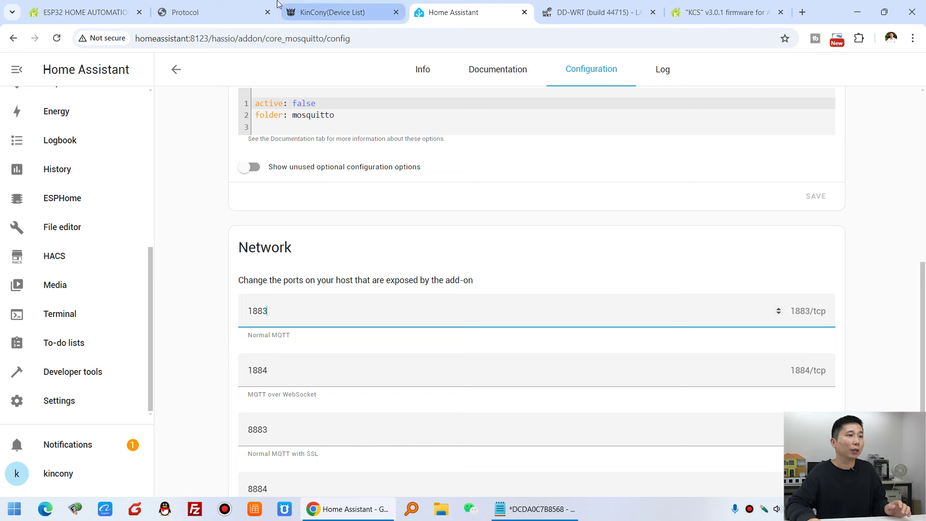
{"action": "left_click", "coordinate": [218, 11]}
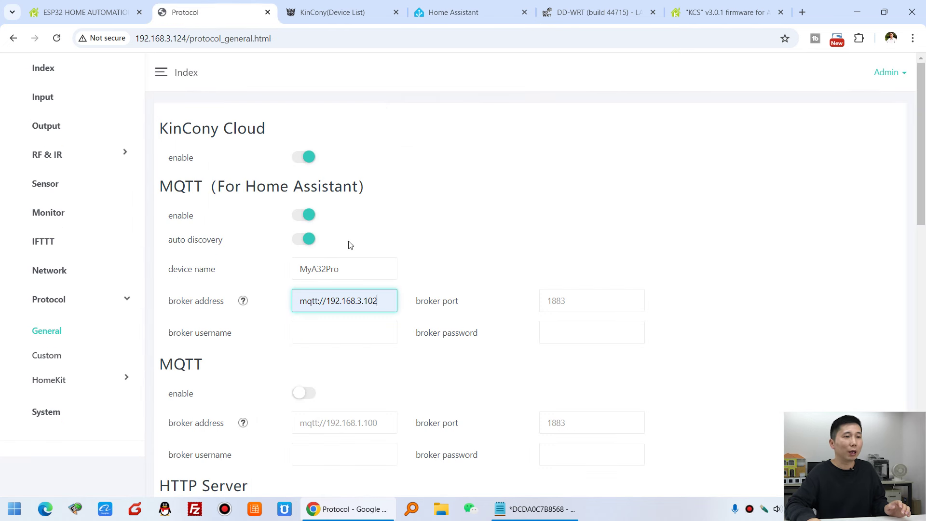
Enter broker port 1883, username mqtt and the broker password.
{"action": "left_click", "coordinate": [577, 303]}
{"action": "type", "text": "1883"}
{"action": "left_click", "coordinate": [353, 334]}
{"action": "left_click", "coordinate": [356, 363]}
{"action": "left_click", "coordinate": [587, 336]}
{"action": "type", "text": "123"}
{"action": "left_click", "coordinate": [700, 331]}
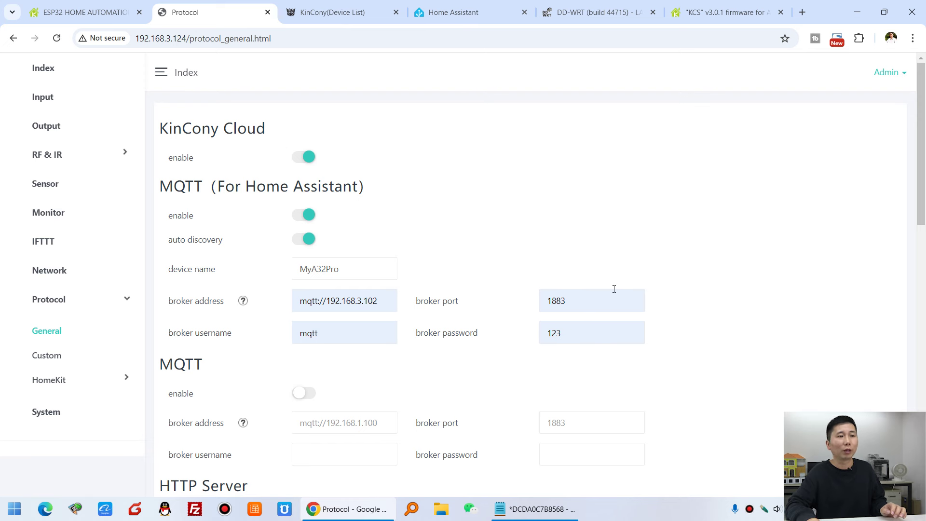
Save the MQTT settings, confirm with OK, and go back to Home Assistant's Settings page.
{"action": "scroll", "coordinate": [614, 288], "scroll_direction": "down", "scroll_amount": 15}
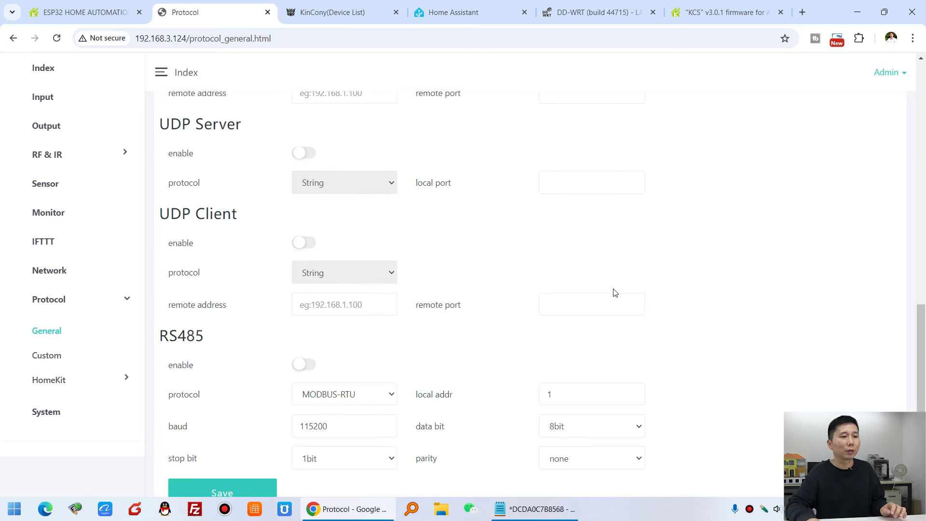
{"action": "scroll", "coordinate": [614, 293], "scroll_direction": "down", "scroll_amount": 2}
{"action": "left_click", "coordinate": [237, 447]}
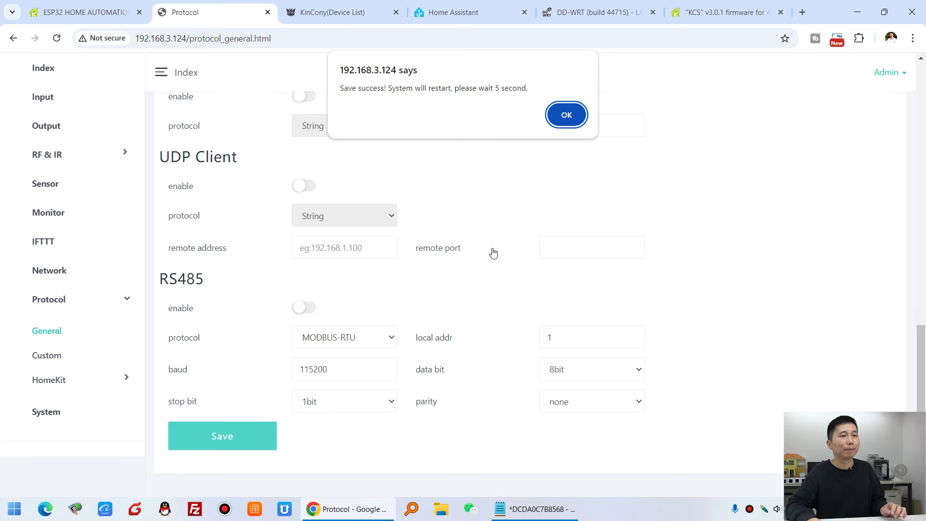
{"action": "left_click", "coordinate": [559, 120]}
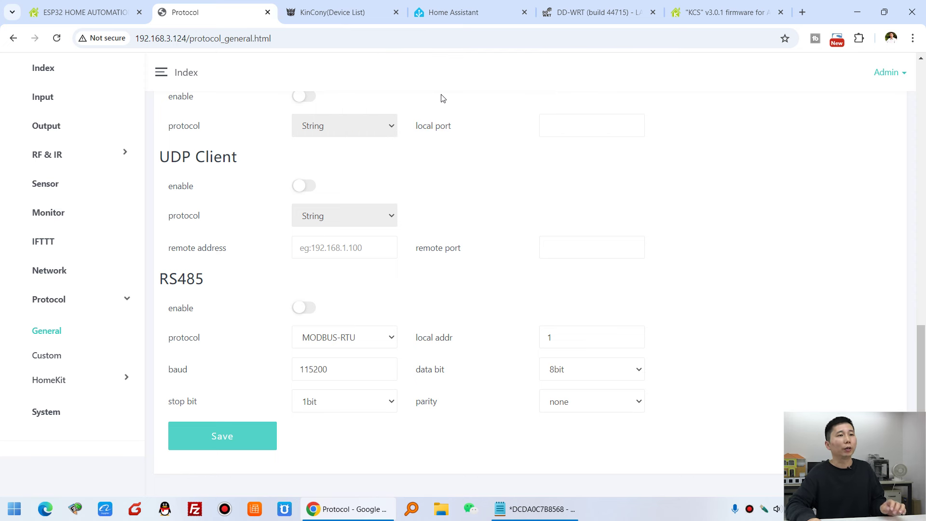
{"action": "left_click", "coordinate": [463, 13]}
{"action": "scroll", "coordinate": [275, 111], "scroll_direction": "up", "scroll_amount": 5}
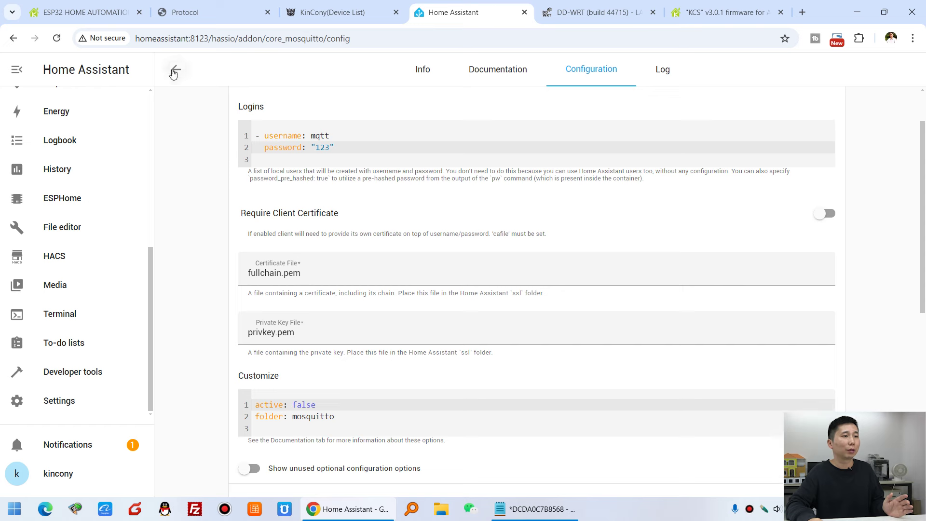
{"action": "left_click", "coordinate": [174, 69]}
{"action": "left_click", "coordinate": [176, 68]}
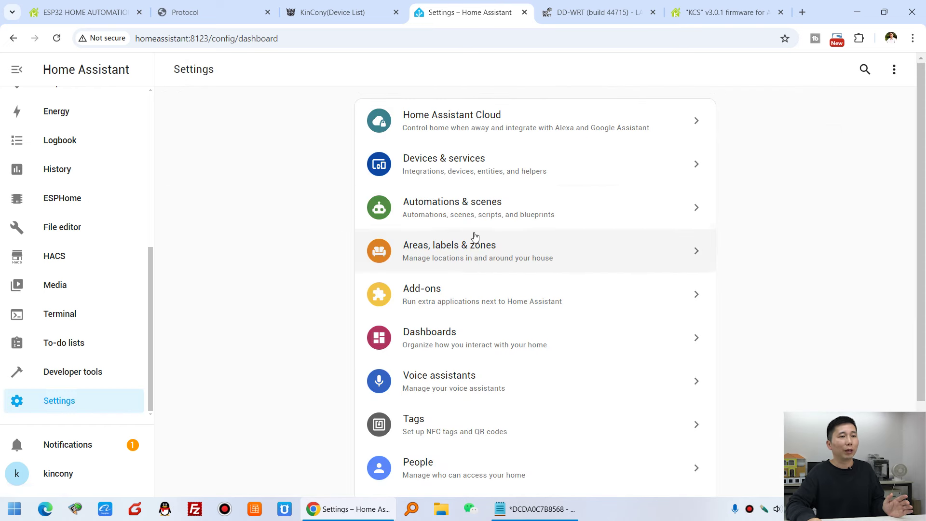
Open Devices & services > Devices and reload so MyA32Pro by KinCony appears.
{"action": "left_click", "coordinate": [523, 171]}
{"action": "left_click", "coordinate": [524, 74]}
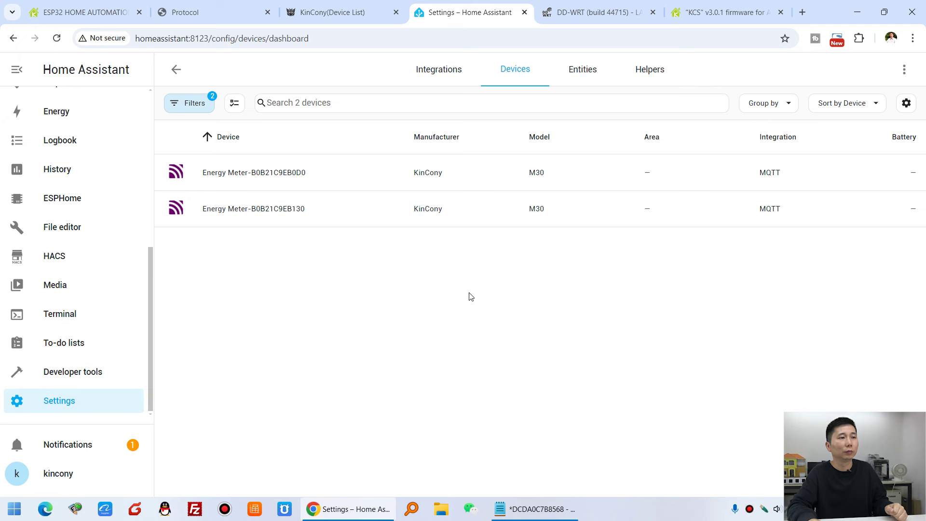
{"action": "left_click", "coordinate": [56, 42]}
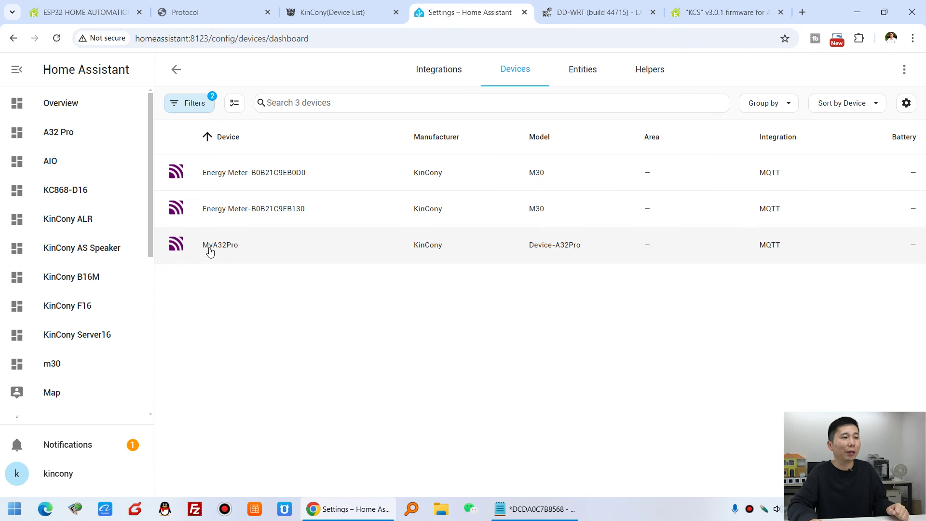
Check the device name MyA32Pro on the controller, then open its device page in Home Assistant.
{"action": "left_click", "coordinate": [239, 10]}
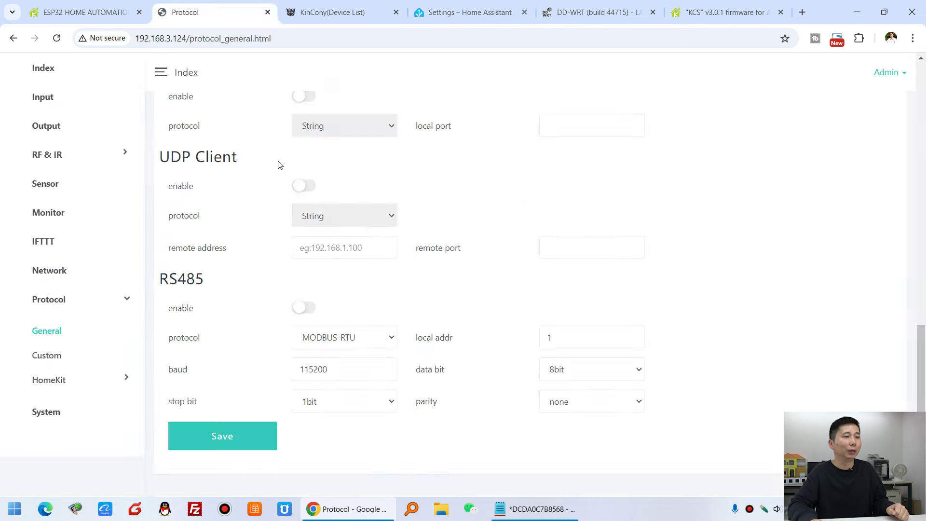
{"action": "scroll", "coordinate": [327, 265], "scroll_direction": "up", "scroll_amount": 5}
{"action": "scroll", "coordinate": [237, 251], "scroll_direction": "up", "scroll_amount": 10}
{"action": "left_click_drag", "start_coordinate": [354, 270], "coordinate": [241, 266]}
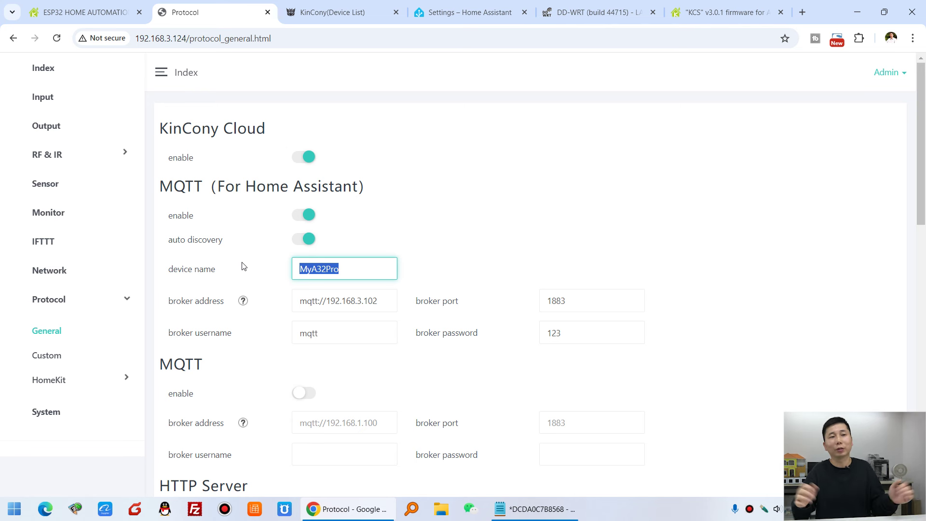
{"action": "left_click", "coordinate": [449, 4]}
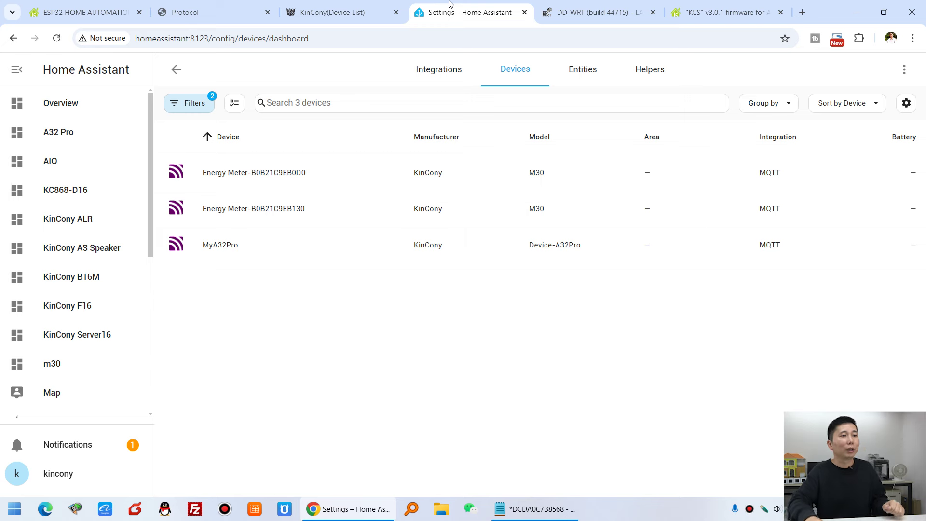
{"action": "left_click", "coordinate": [246, 246]}
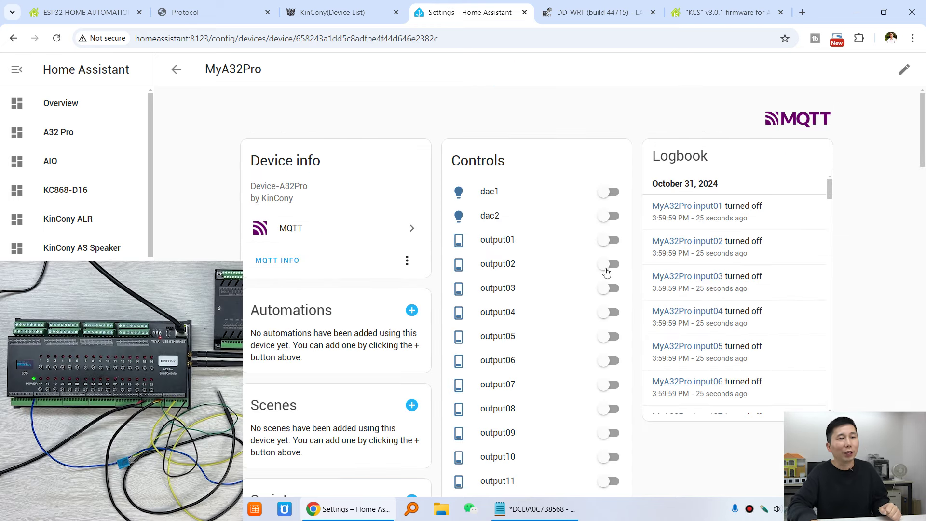
Toggle output01 through output04 on and then off again.
{"action": "left_click", "coordinate": [609, 239]}
{"action": "left_click", "coordinate": [609, 264]}
{"action": "left_click", "coordinate": [609, 288]}
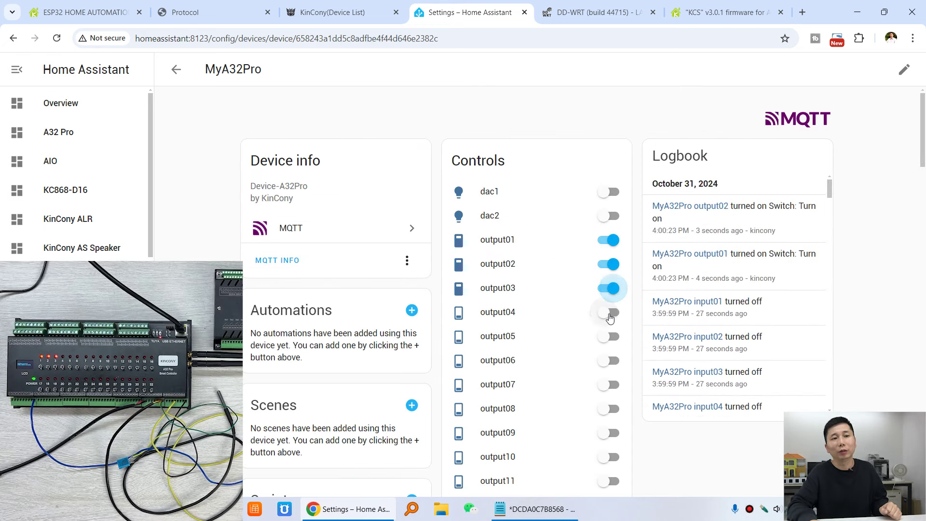
{"action": "left_click", "coordinate": [609, 312]}
{"action": "left_click", "coordinate": [608, 288]}
{"action": "left_click", "coordinate": [608, 264]}
{"action": "left_click", "coordinate": [609, 240]}
{"action": "left_click", "coordinate": [609, 312]}
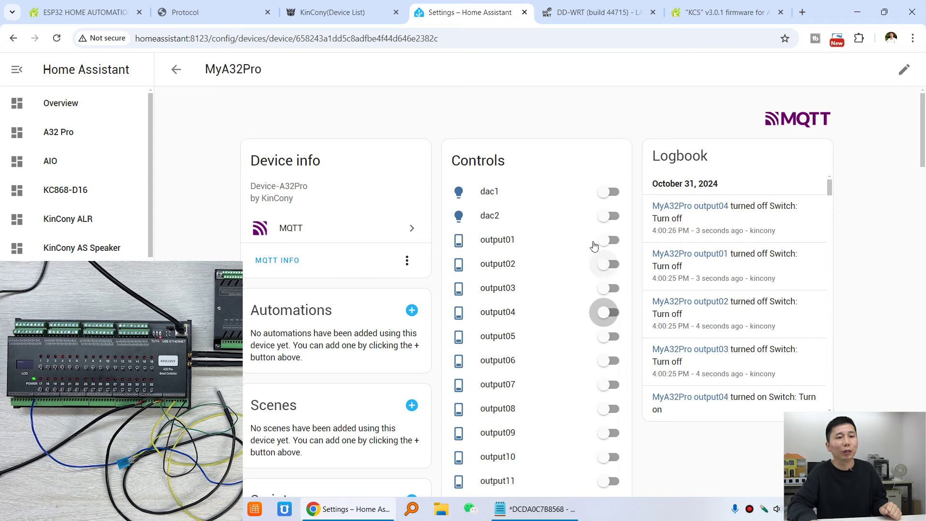
Raise dac2 brightness to 72%, then turn dac2 off.
{"action": "left_click", "coordinate": [500, 220]}
{"action": "left_click_drag", "start_coordinate": [449, 346], "coordinate": [468, 363]}
{"action": "left_click", "coordinate": [310, 99]}
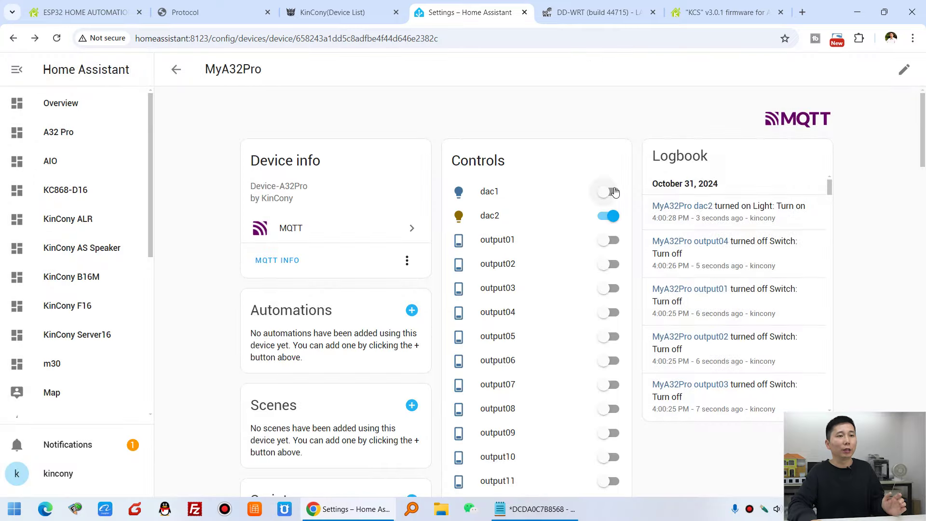
{"action": "left_click", "coordinate": [609, 217]}
Browse the Sensors card, including input01's details, then return to the controller's protocol page.
{"action": "scroll", "coordinate": [641, 273], "scroll_direction": "down", "scroll_amount": 18}
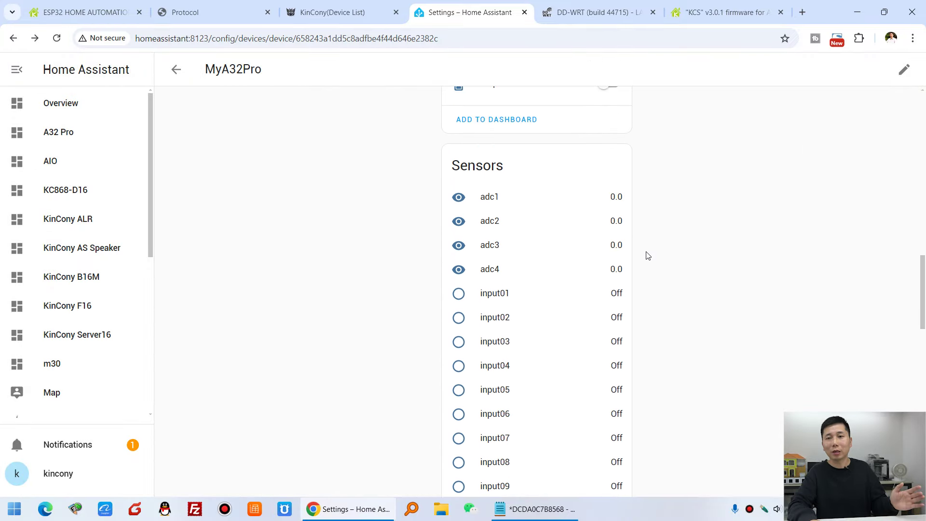
{"action": "left_click", "coordinate": [518, 299]}
{"action": "left_click", "coordinate": [651, 290]}
{"action": "scroll", "coordinate": [637, 305], "scroll_direction": "down", "scroll_amount": 10}
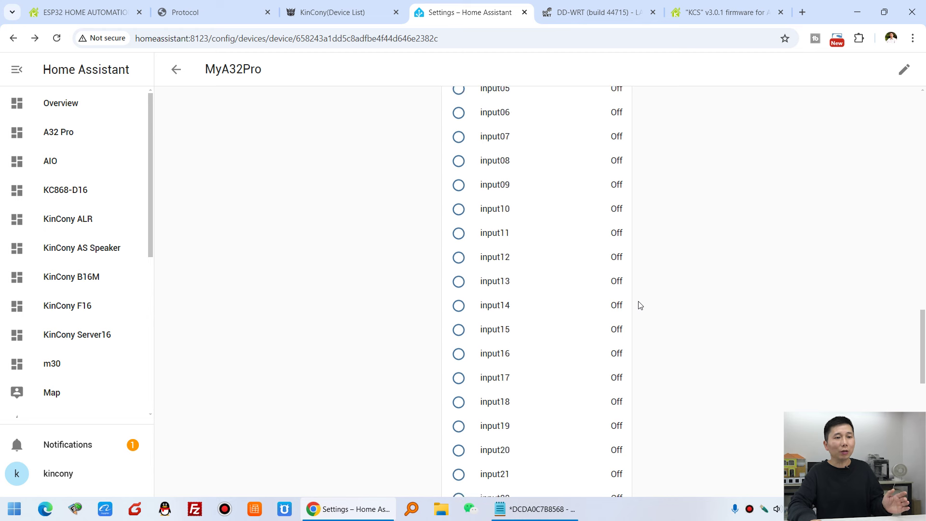
{"action": "scroll", "coordinate": [580, 417], "scroll_direction": "down", "scroll_amount": 1}
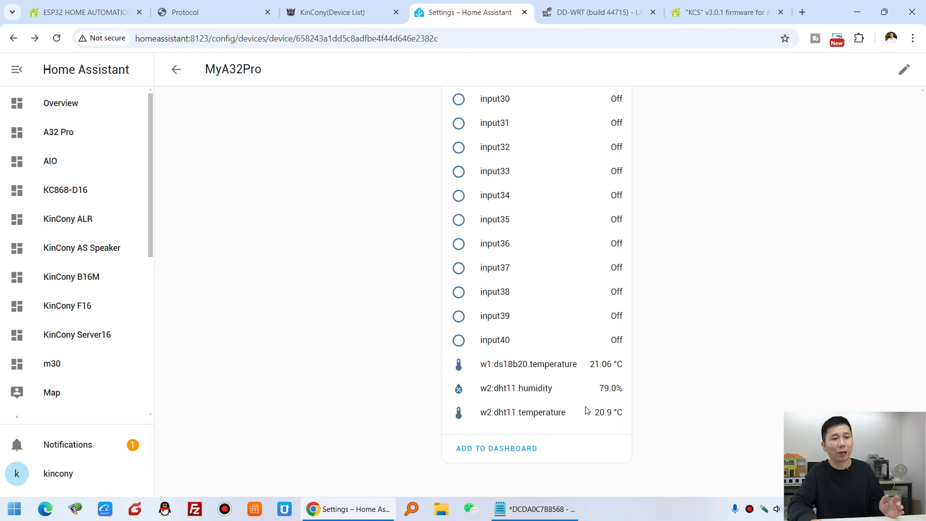
{"action": "scroll", "coordinate": [633, 386], "scroll_direction": "up", "scroll_amount": 5}
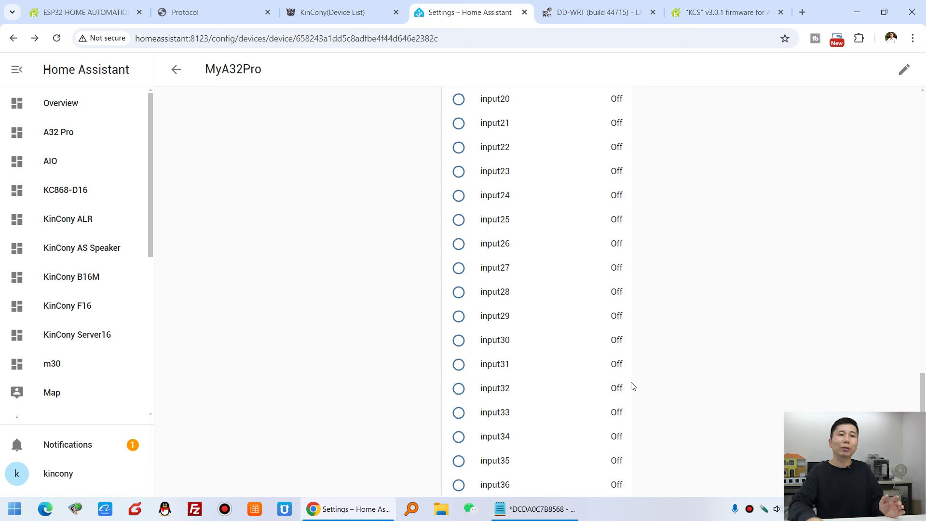
{"action": "scroll", "coordinate": [633, 386], "scroll_direction": "up", "scroll_amount": 2}
{"action": "scroll", "coordinate": [633, 386], "scroll_direction": "up", "scroll_amount": 6}
{"action": "scroll", "coordinate": [634, 386], "scroll_direction": "down", "scroll_amount": 12}
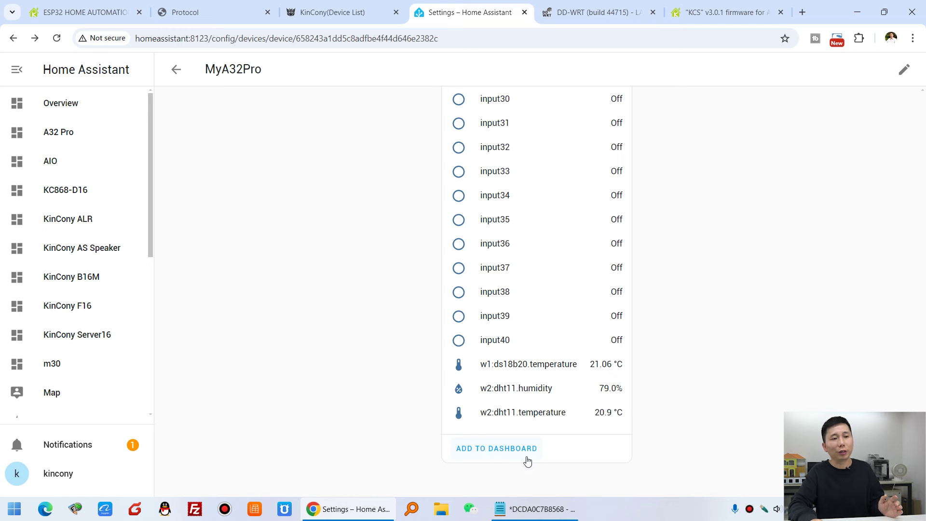
{"action": "scroll", "coordinate": [596, 410], "scroll_direction": "up", "scroll_amount": 20}
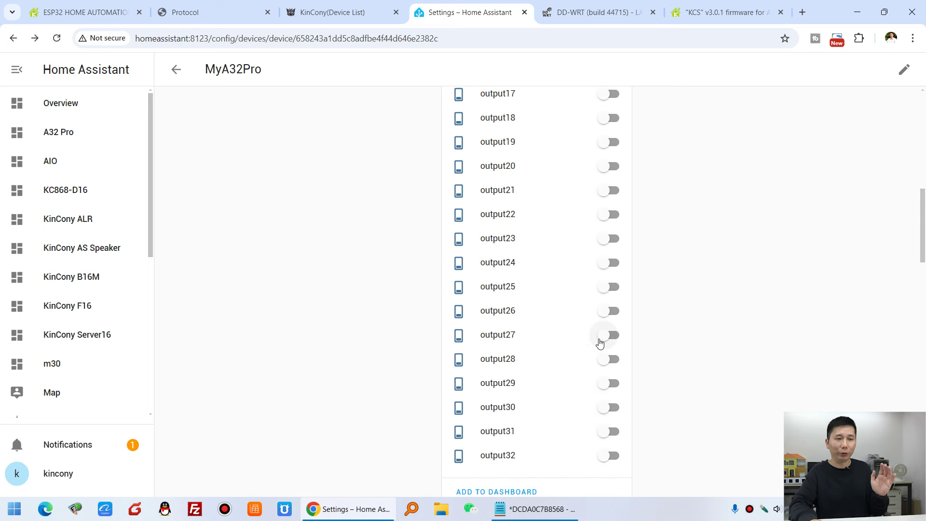
{"action": "scroll", "coordinate": [600, 343], "scroll_direction": "up", "scroll_amount": 11}
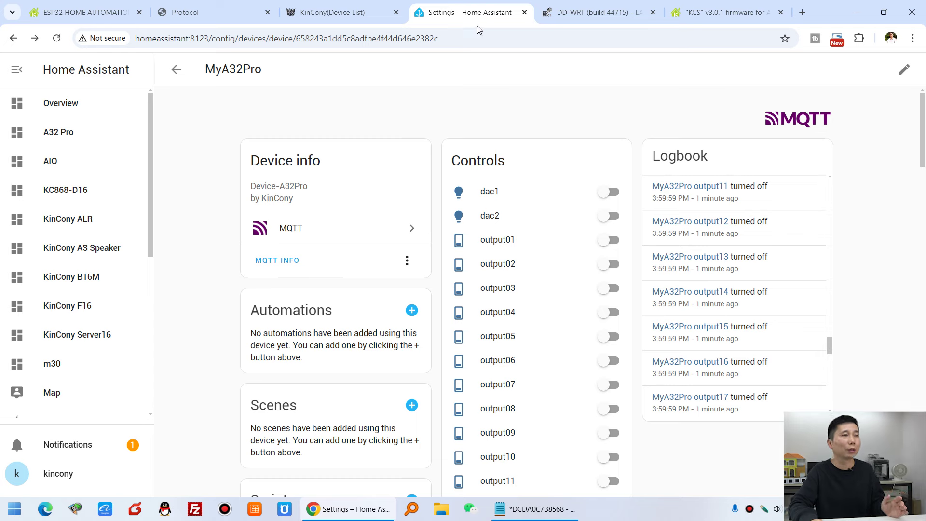
{"action": "left_click", "coordinate": [201, 9]}
{"action": "left_click", "coordinate": [443, 233]}
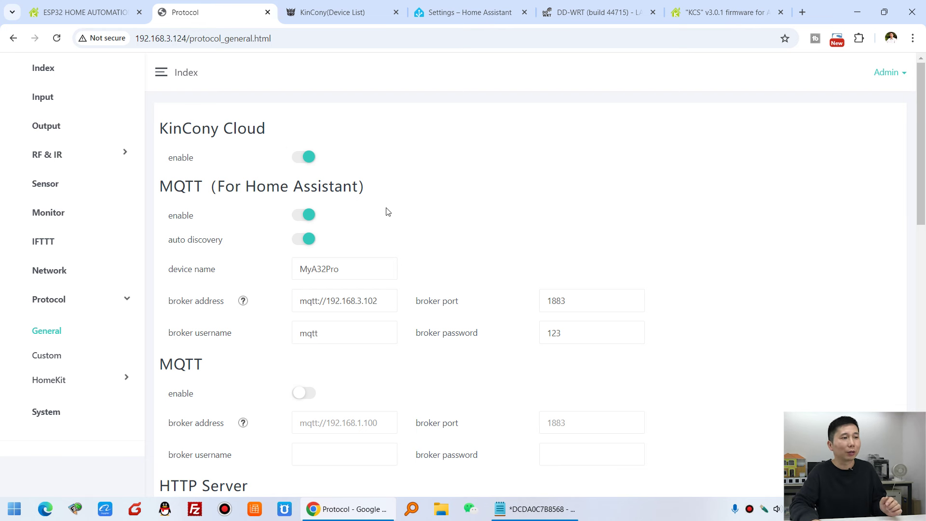
Scroll through the Protocol > General settings to review each section.
{"action": "scroll", "coordinate": [323, 256], "scroll_direction": "down", "scroll_amount": 1}
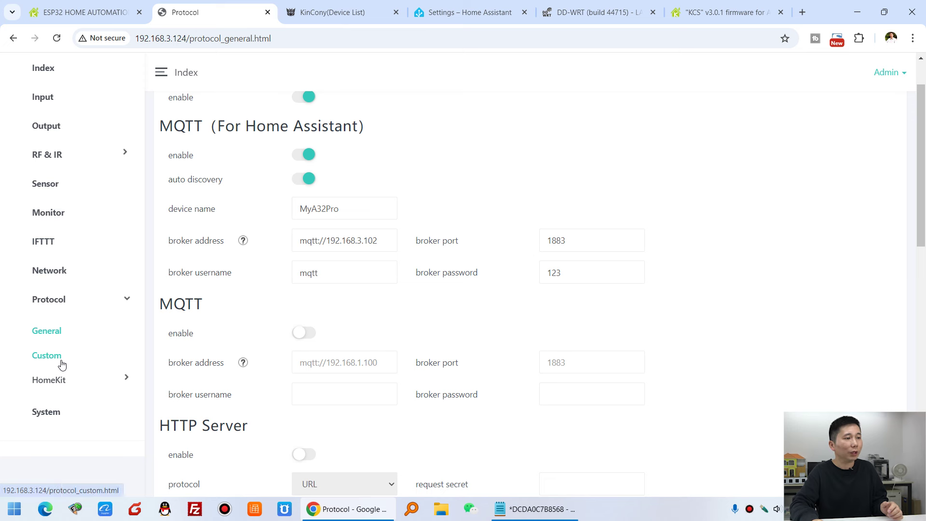
{"action": "left_click", "coordinate": [48, 381]}
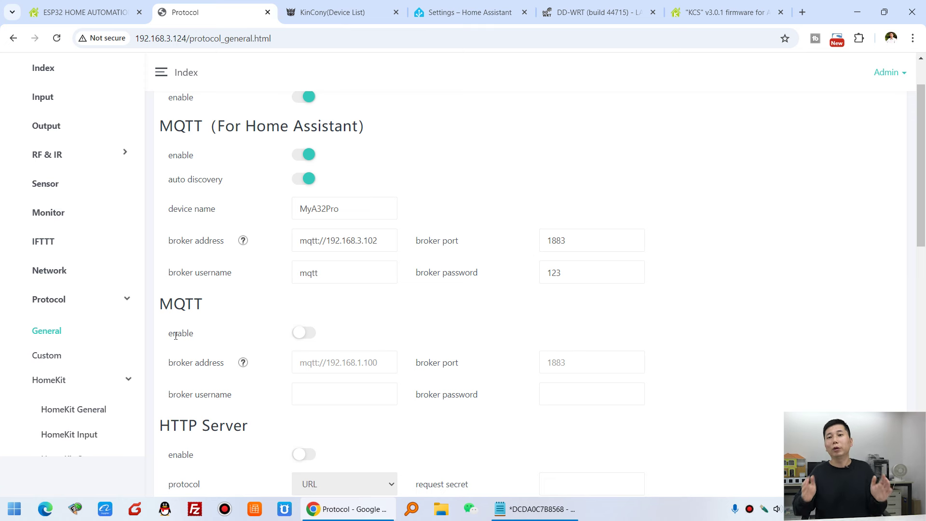
{"action": "scroll", "coordinate": [180, 335], "scroll_direction": "down", "scroll_amount": 1}
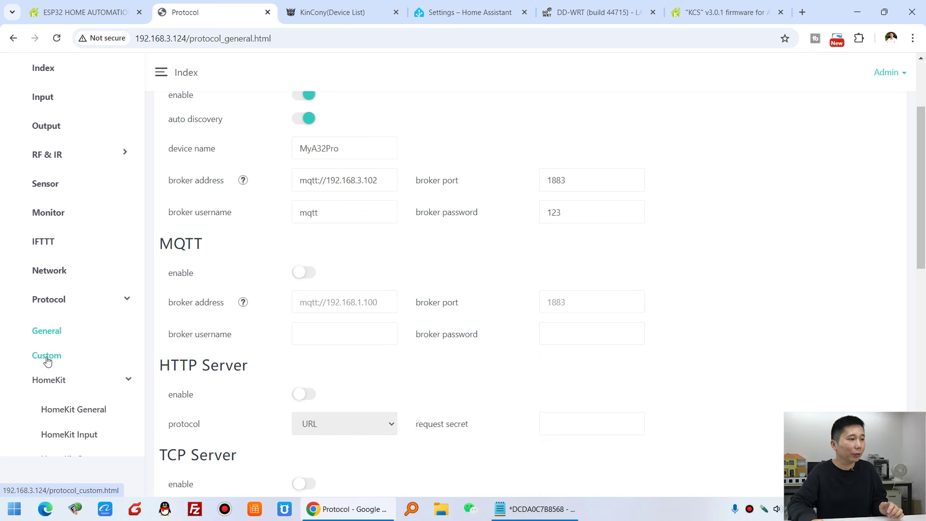
{"action": "left_click", "coordinate": [48, 331]}
{"action": "scroll", "coordinate": [326, 320], "scroll_direction": "down", "scroll_amount": 3}
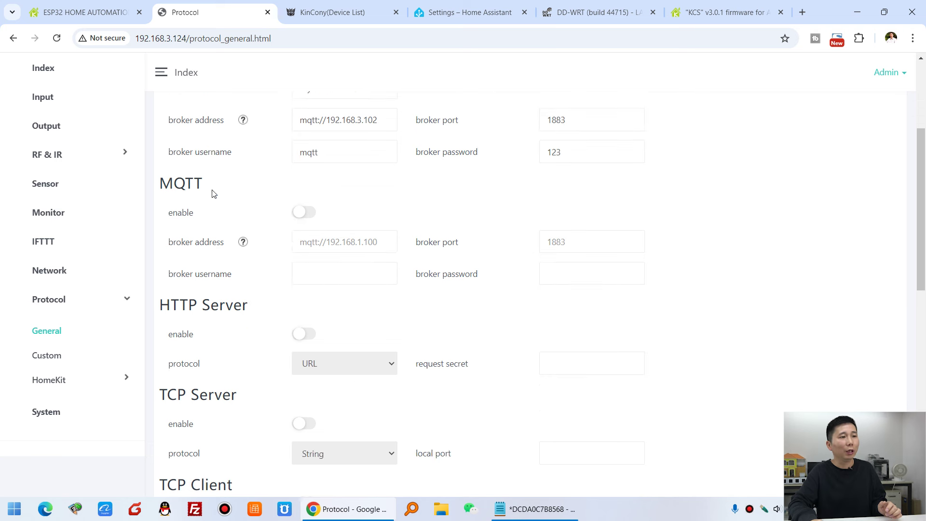
{"action": "scroll", "coordinate": [259, 300], "scroll_direction": "down", "scroll_amount": 2}
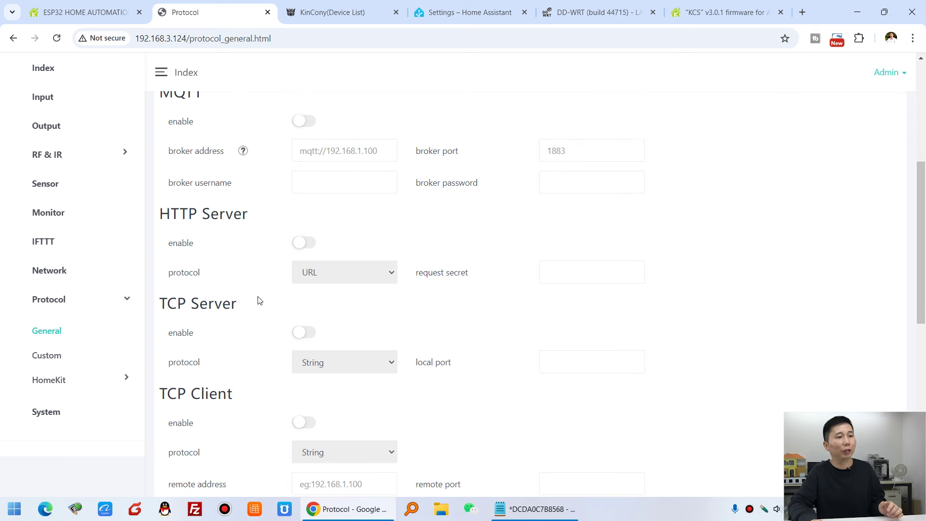
{"action": "scroll", "coordinate": [318, 265], "scroll_direction": "up", "scroll_amount": 3}
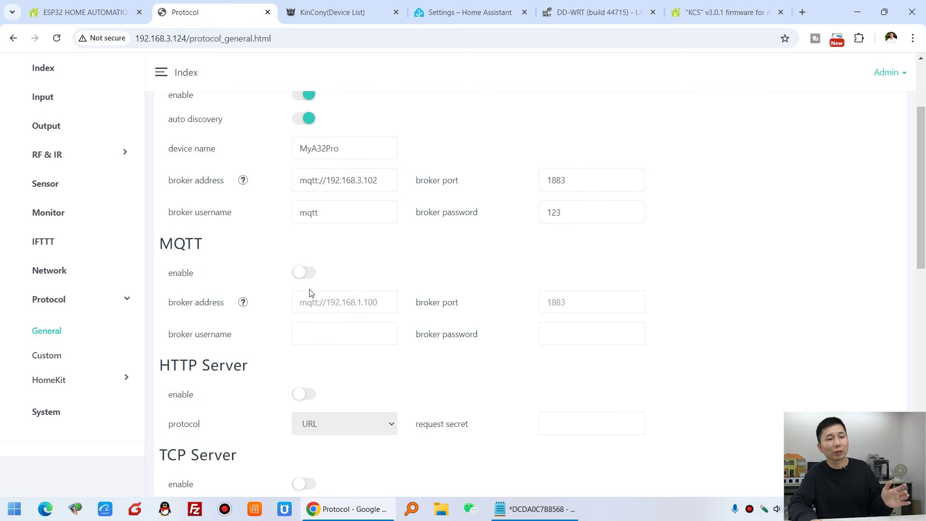
{"action": "scroll", "coordinate": [311, 293], "scroll_direction": "down", "scroll_amount": 2}
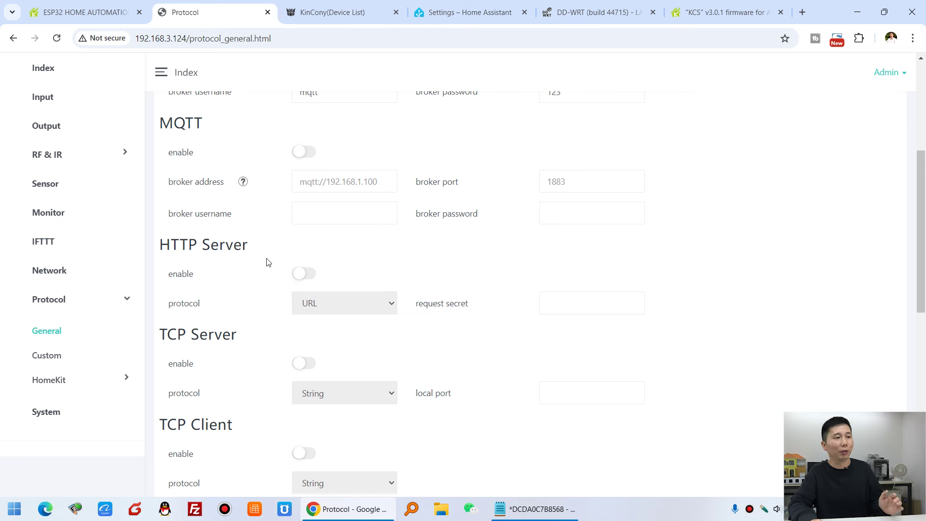
{"action": "scroll", "coordinate": [295, 275], "scroll_direction": "down", "scroll_amount": 4}
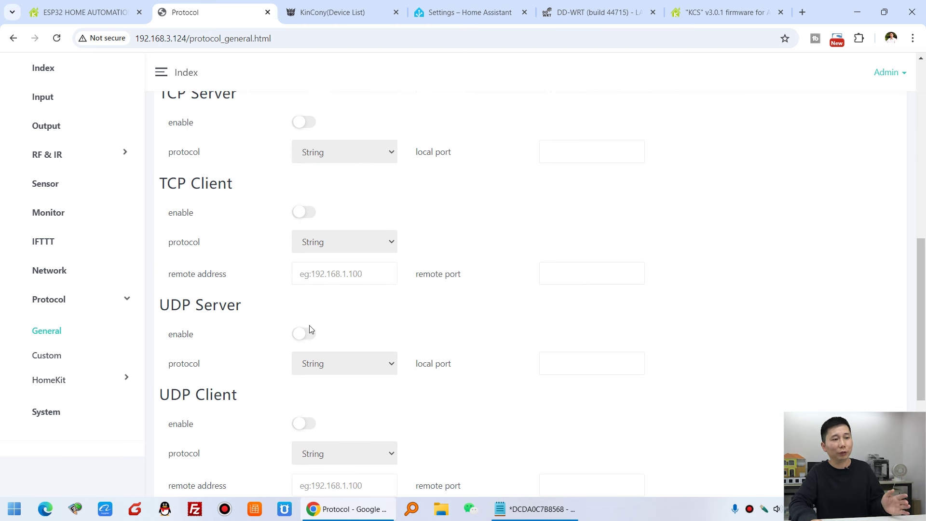
{"action": "scroll", "coordinate": [311, 329], "scroll_direction": "down", "scroll_amount": 3}
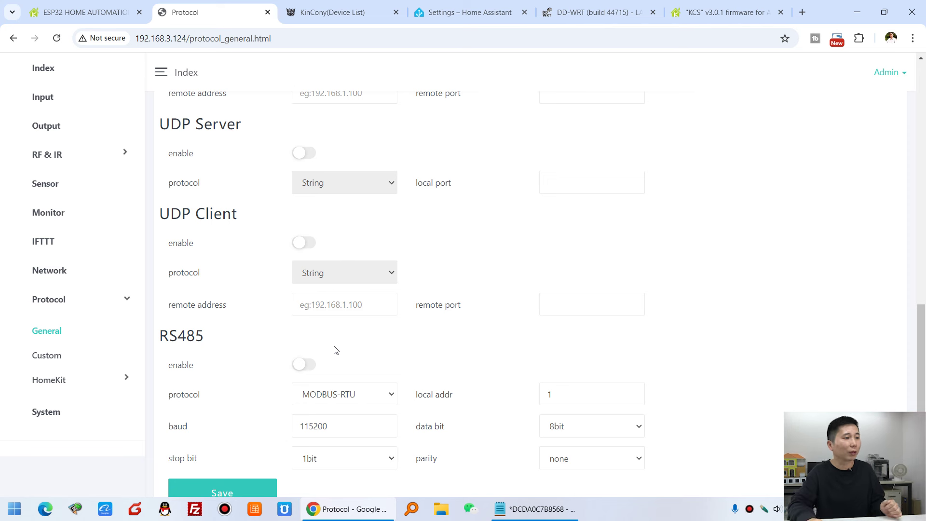
{"action": "left_click", "coordinate": [89, 380]}
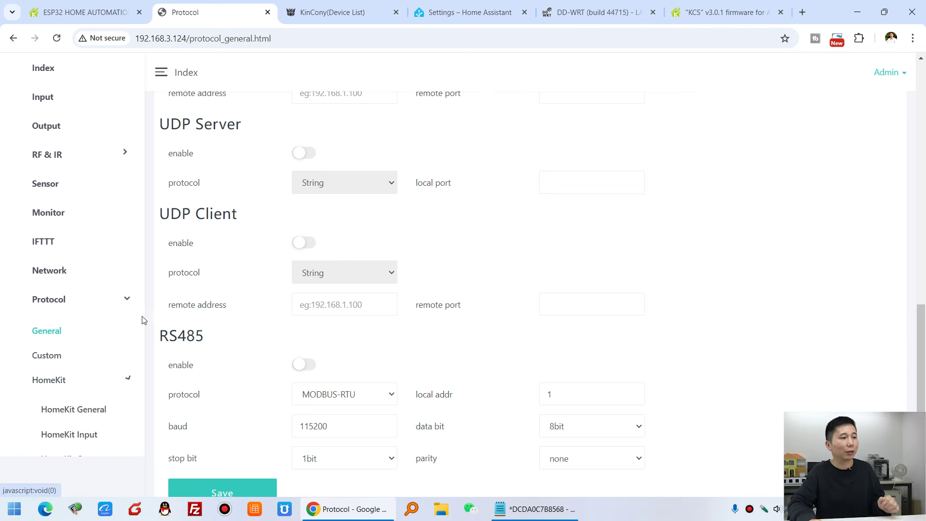
{"action": "scroll", "coordinate": [124, 290], "scroll_direction": "down", "scroll_amount": 3}
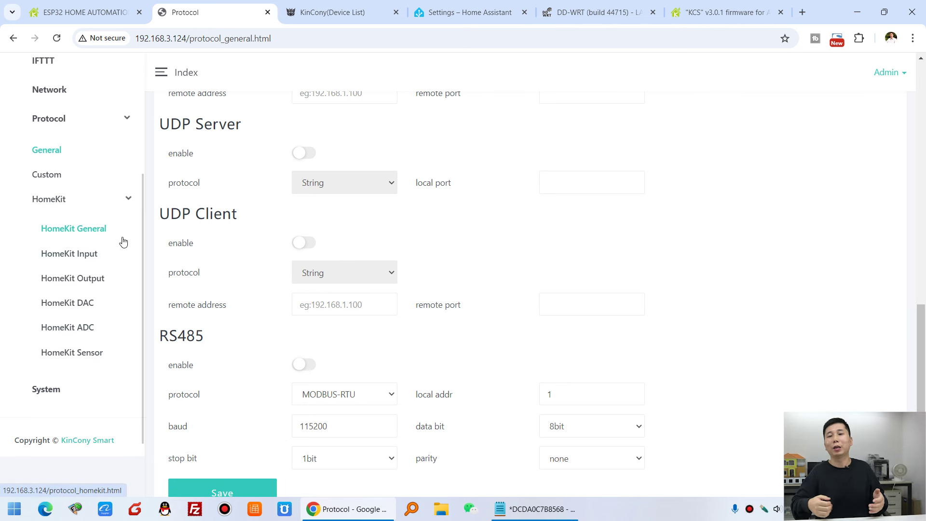
{"action": "left_click", "coordinate": [86, 242]}
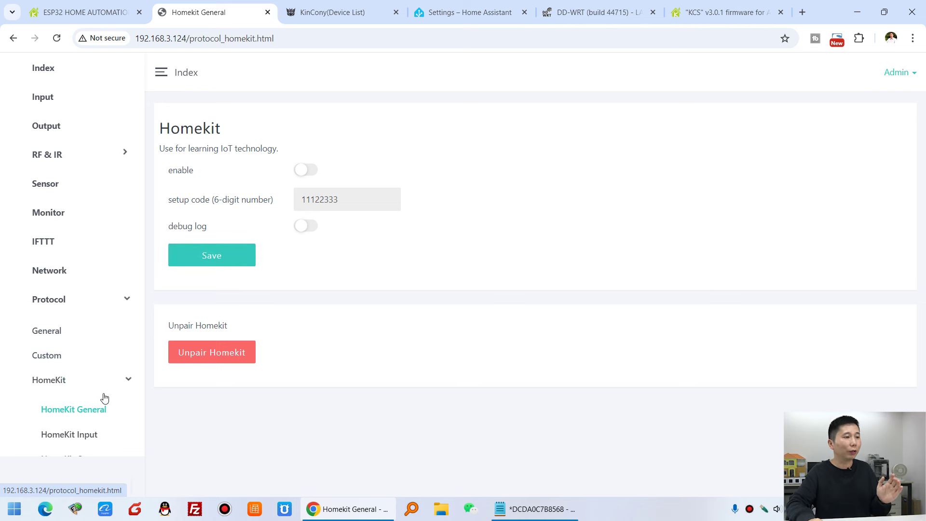
On the HomeKit Input page, enable inputs with IDs 1 and 2.
{"action": "scroll", "coordinate": [103, 397], "scroll_direction": "down", "scroll_amount": 3}
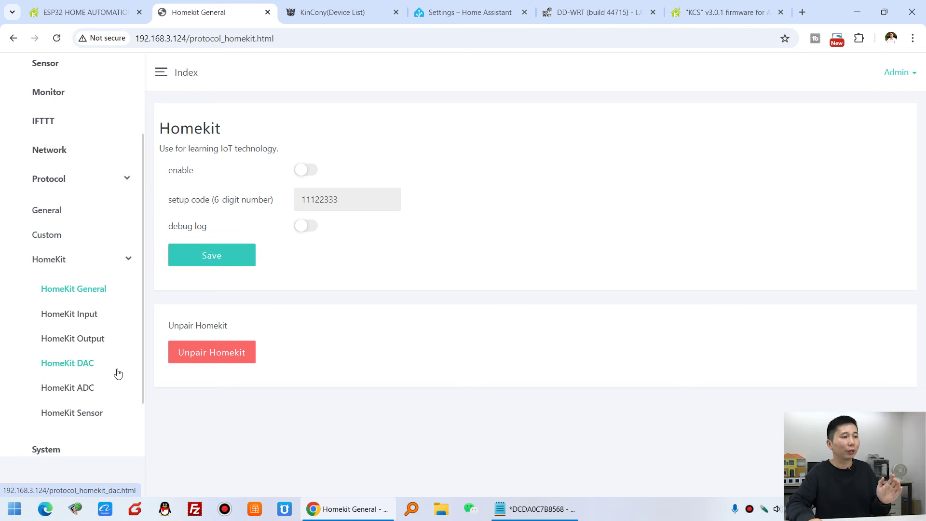
{"action": "left_click", "coordinate": [86, 317]}
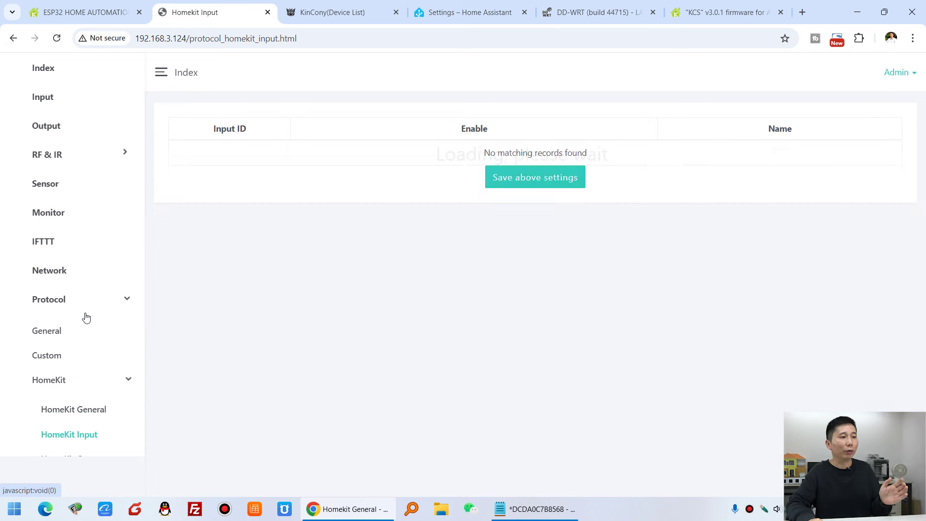
{"action": "scroll", "coordinate": [509, 183], "scroll_direction": "down", "scroll_amount": 2}
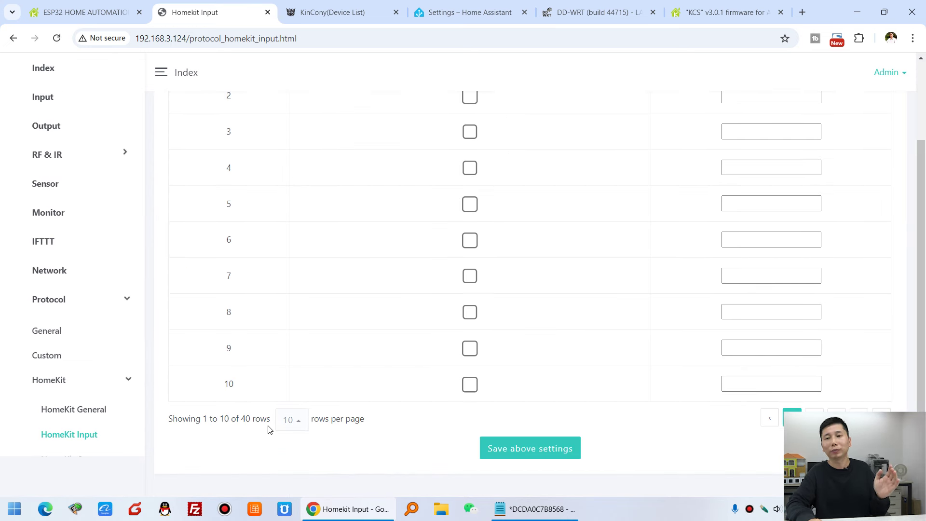
{"action": "scroll", "coordinate": [444, 366], "scroll_direction": "up", "scroll_amount": 2}
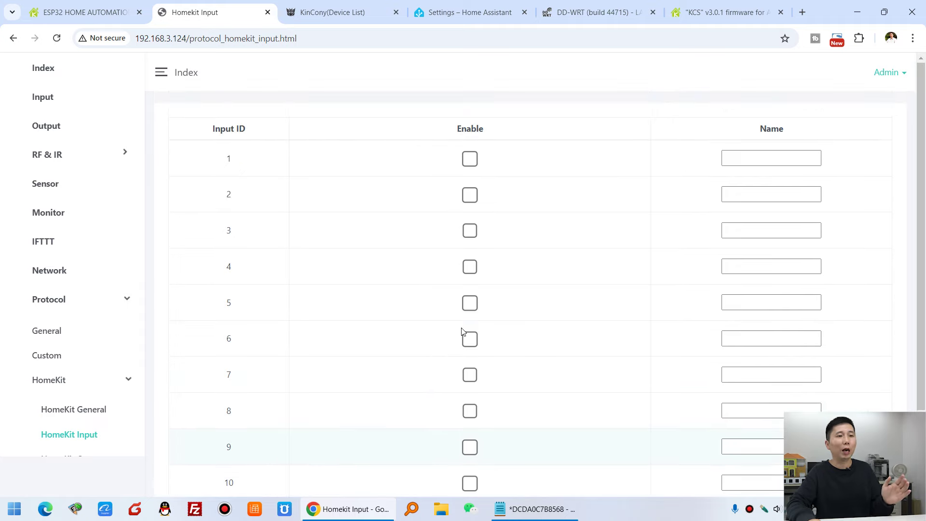
{"action": "left_click", "coordinate": [469, 160]}
{"action": "left_click", "coordinate": [474, 199]}
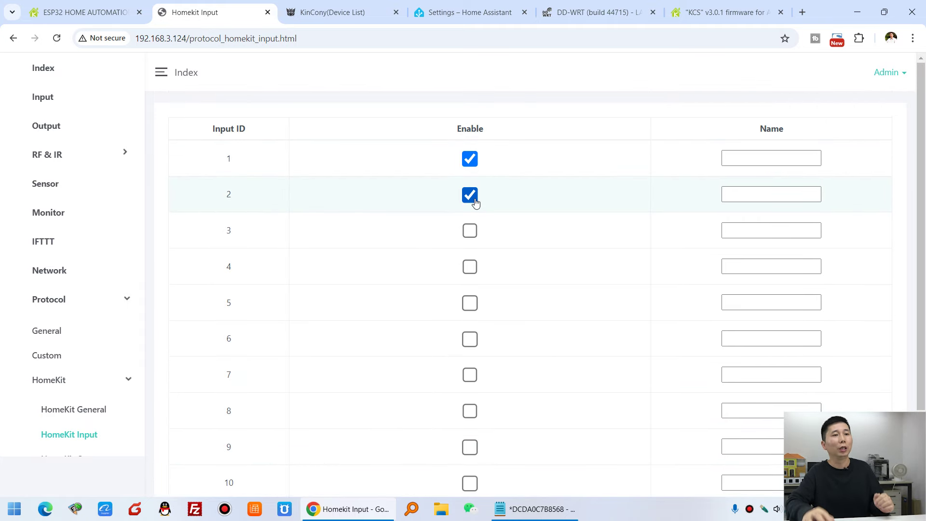
Name the inputs a32pro-input-1 and a32pro-input-2.
{"action": "left_click", "coordinate": [751, 154]}
{"action": "type", "text": "a32pro-input-1"}
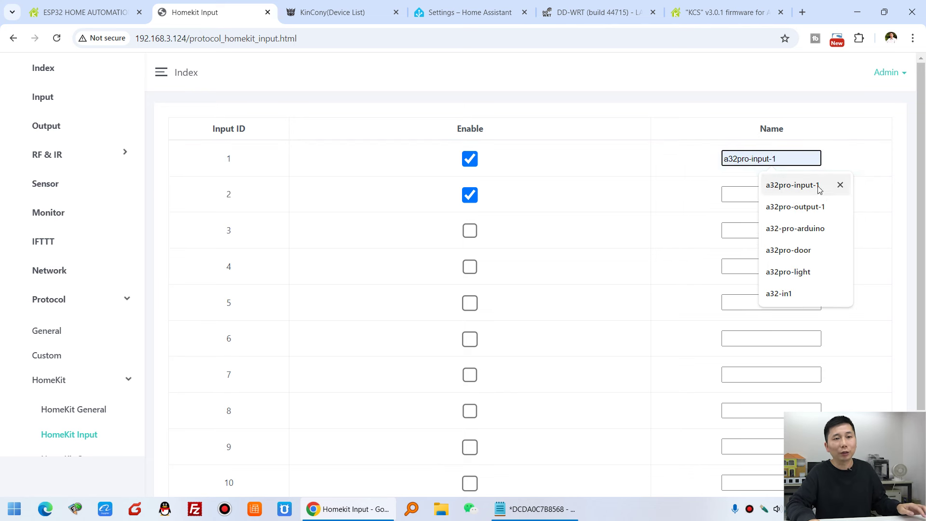
{"action": "left_click", "coordinate": [817, 186]}
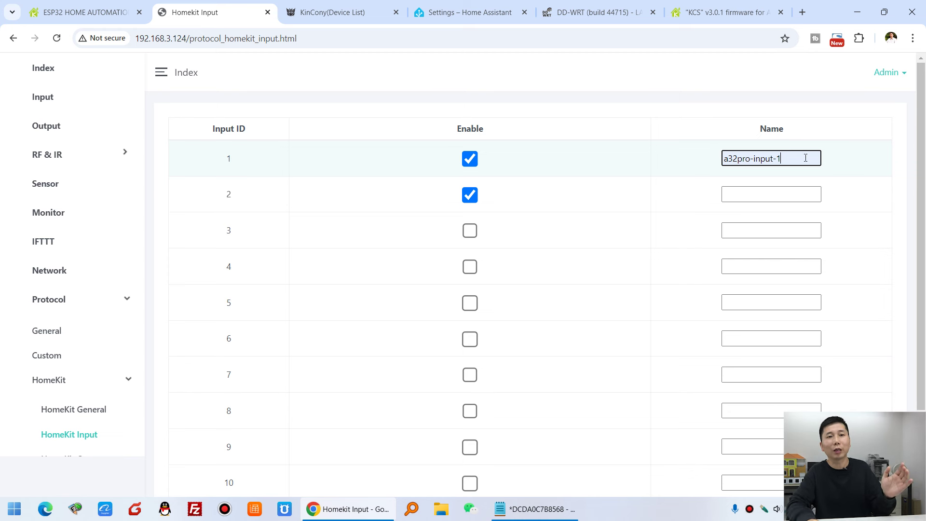
{"action": "left_click_drag", "start_coordinate": [806, 158], "coordinate": [607, 160]}
{"action": "key", "text": "ctrl+c"}
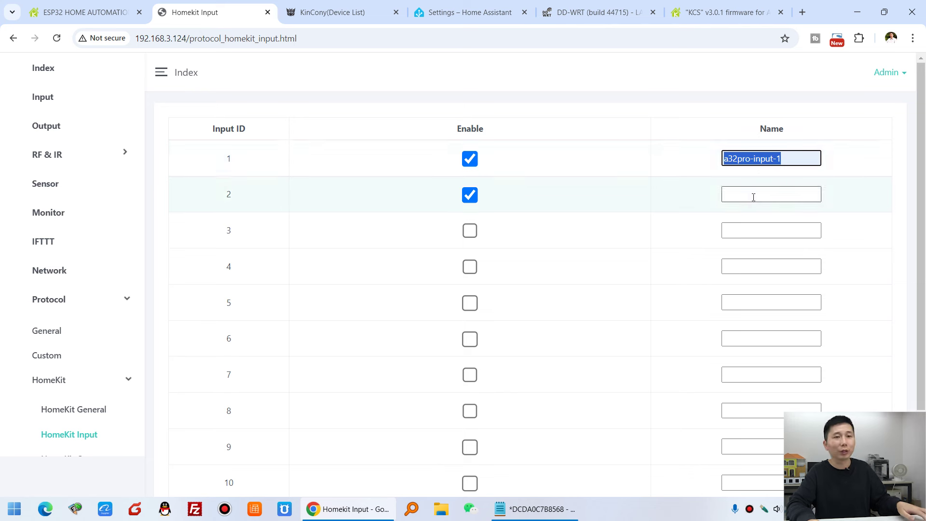
{"action": "left_click", "coordinate": [752, 195]}
{"action": "key", "text": "ctrl+v"}
{"action": "key", "text": "BackSpace"}
{"action": "type", "text": "2"}
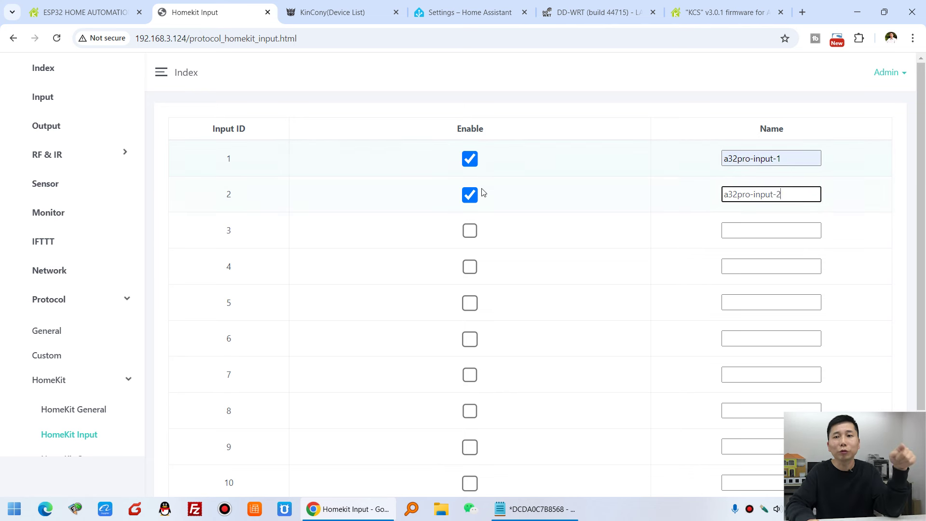
Save the HomeKit input settings, confirm with OK, and reload the page.
{"action": "scroll", "coordinate": [668, 450], "scroll_direction": "down", "scroll_amount": 2}
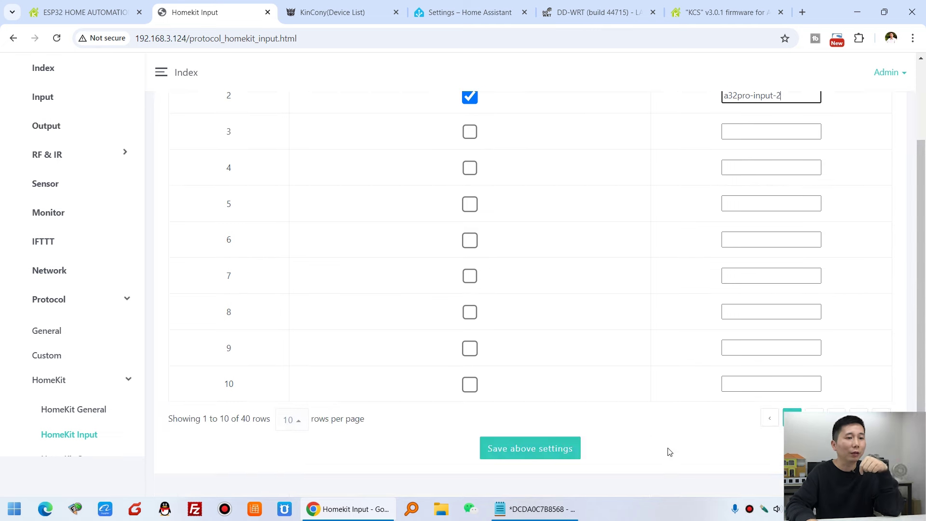
{"action": "left_click", "coordinate": [530, 457]}
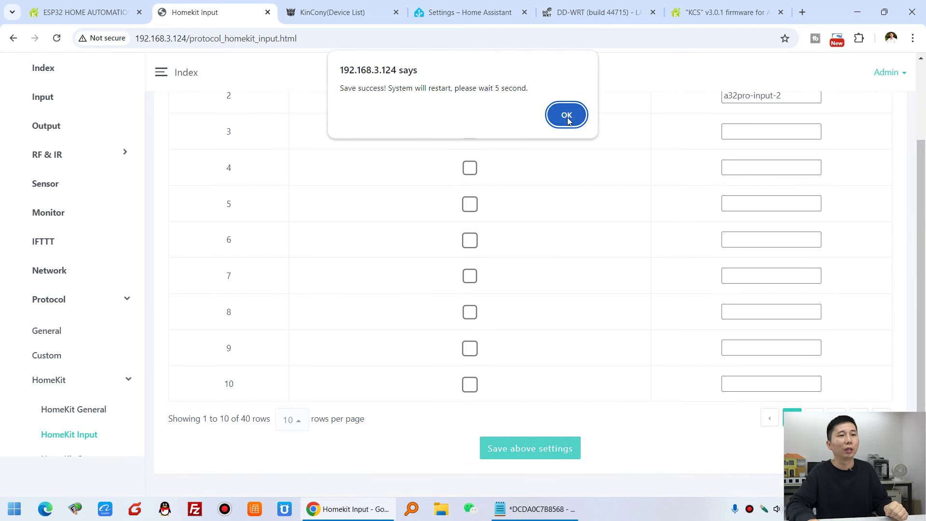
{"action": "left_click", "coordinate": [565, 114]}
{"action": "scroll", "coordinate": [628, 344], "scroll_direction": "up", "scroll_amount": 2}
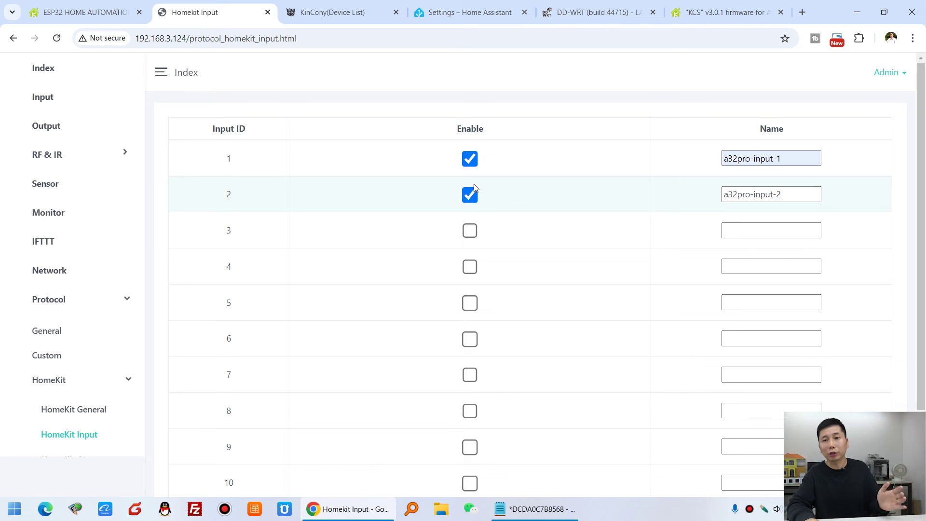
{"action": "key", "text": "F5"}
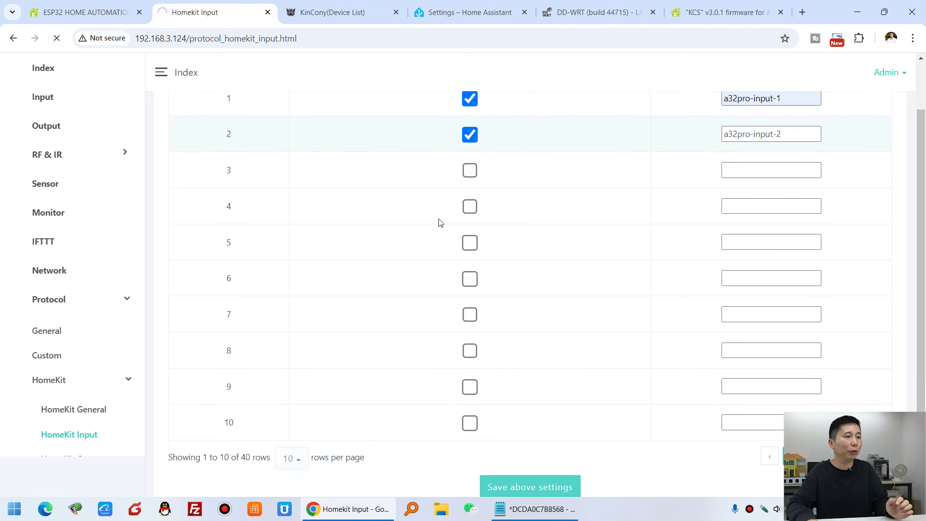
{"action": "scroll", "coordinate": [81, 326], "scroll_direction": "down", "scroll_amount": 1}
On the HomeKit Output page, tick Enable for Output IDs 1, 2 and 3, leaving names blank.
{"action": "left_click", "coordinate": [94, 399]}
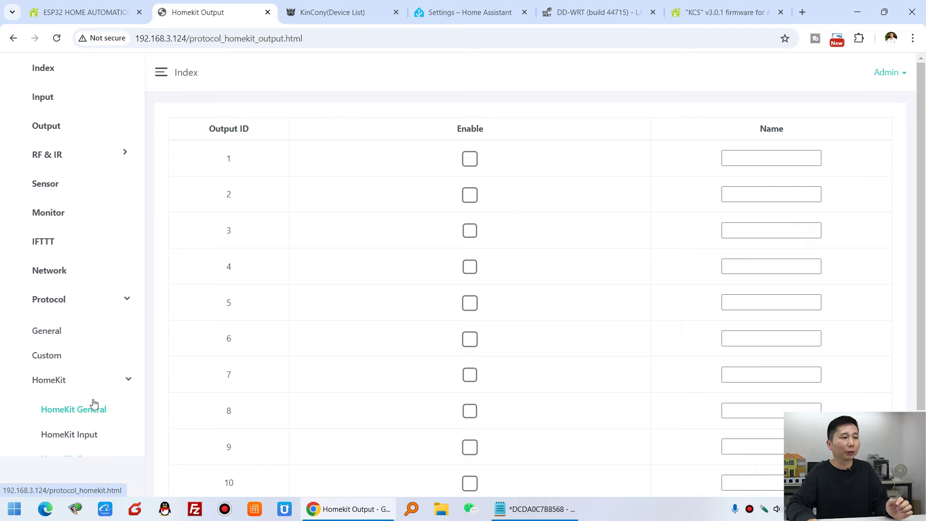
{"action": "scroll", "coordinate": [531, 261], "scroll_direction": "down", "scroll_amount": 2}
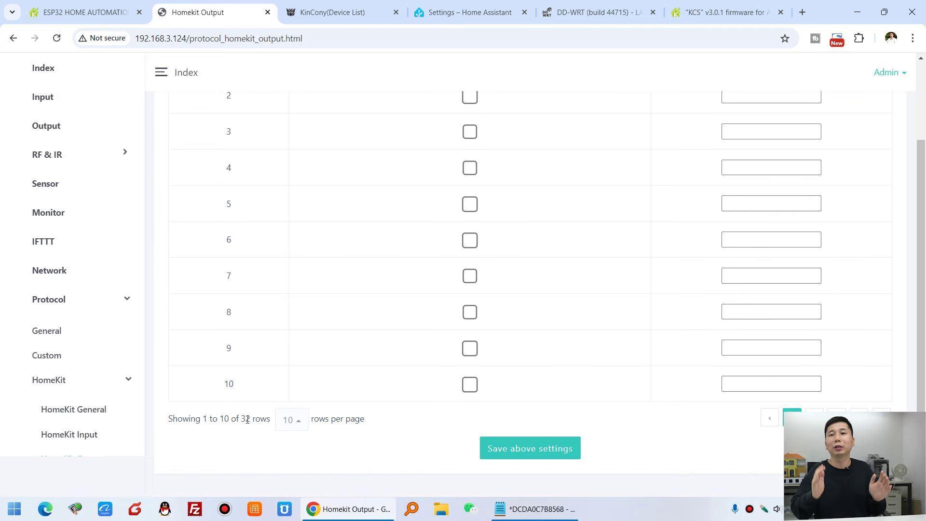
{"action": "scroll", "coordinate": [248, 420], "scroll_direction": "up", "scroll_amount": 2}
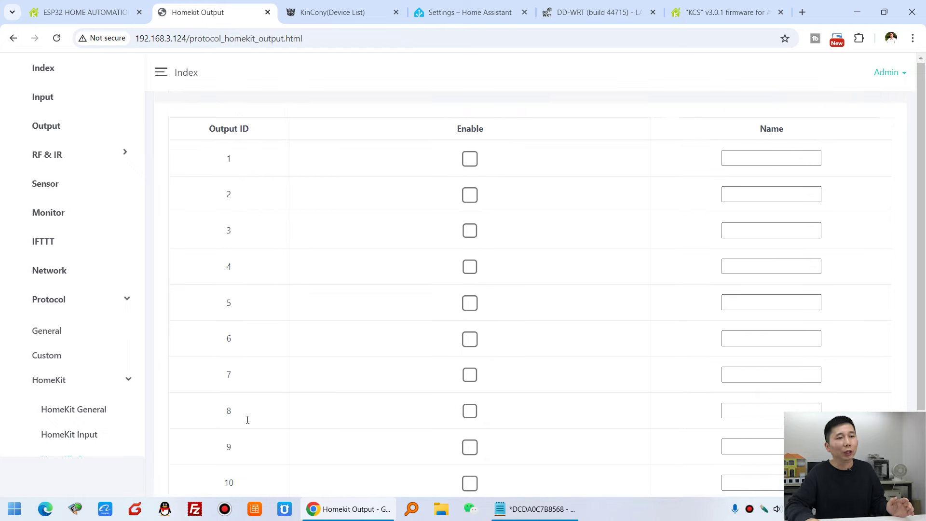
{"action": "left_click", "coordinate": [470, 158]}
{"action": "left_click", "coordinate": [471, 197]}
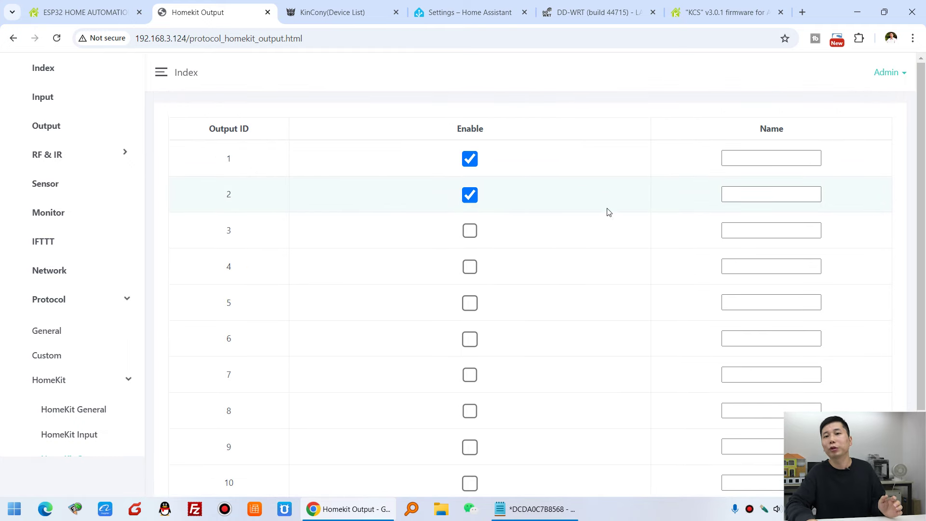
{"action": "left_click", "coordinate": [472, 233]}
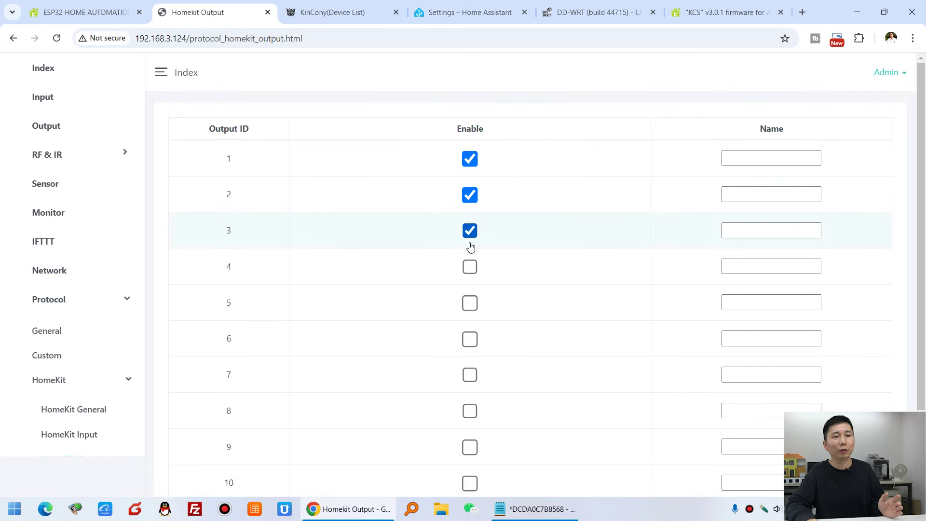